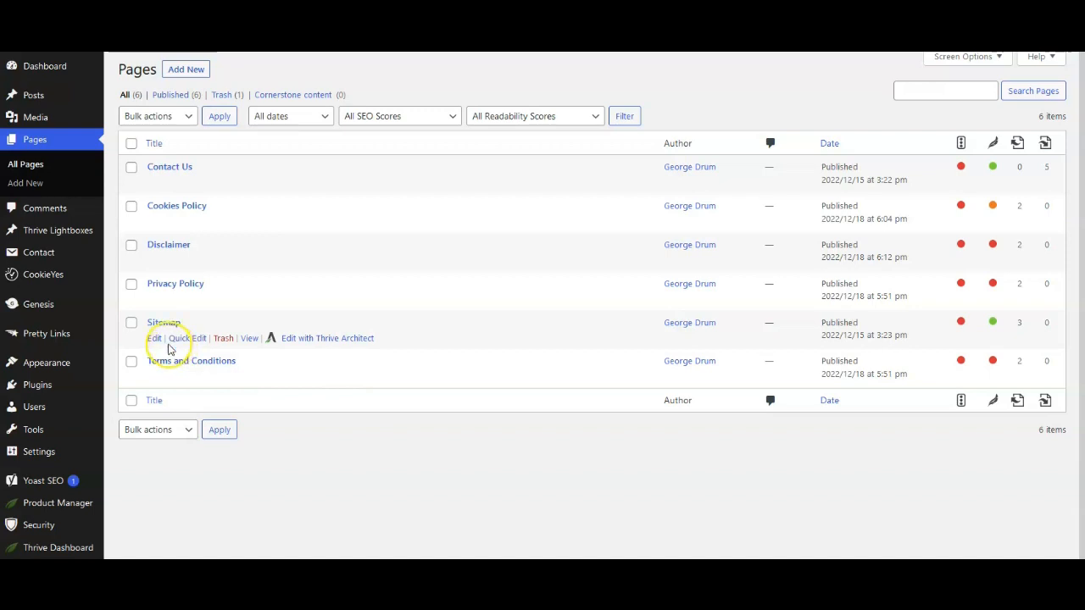
Step: Open the list of all posts
mouse_move(34, 93)
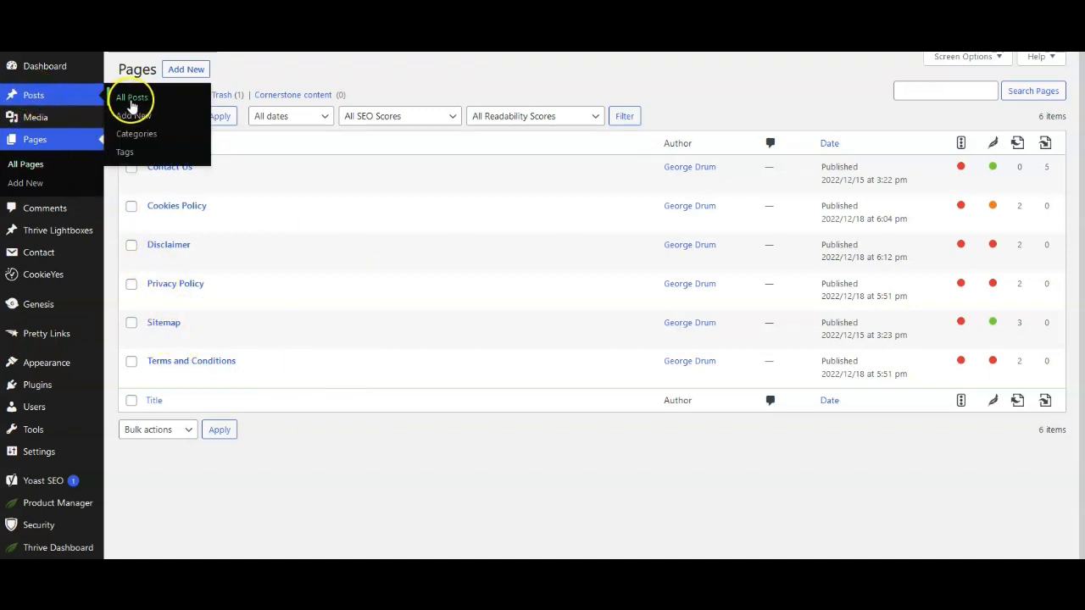
click(132, 99)
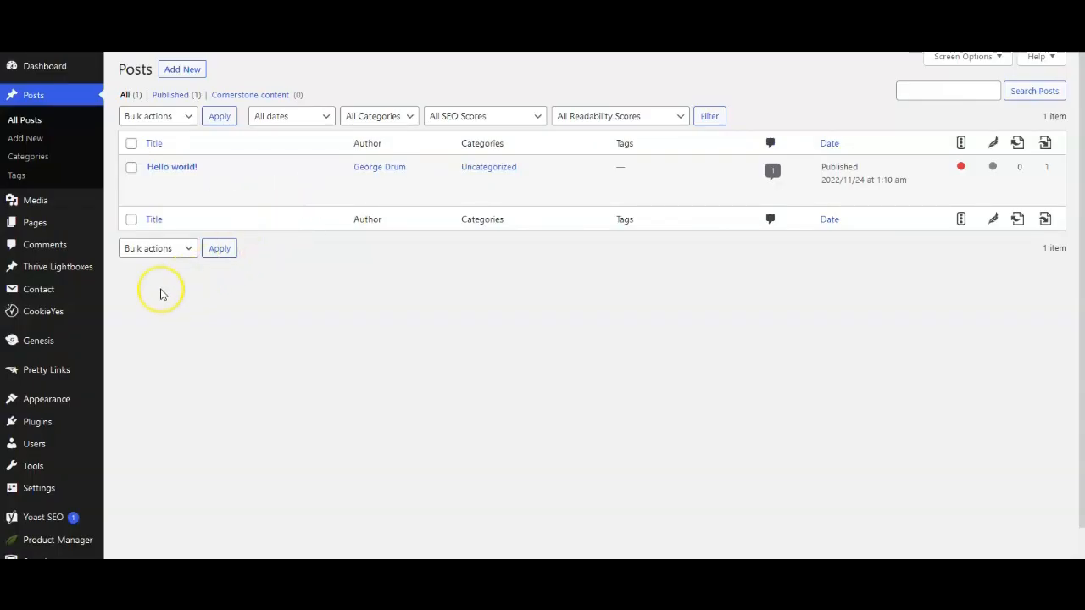
Step: Open the Reading settings in a separate browser tab, review them, and return to the posts list
mouse_move(42, 489)
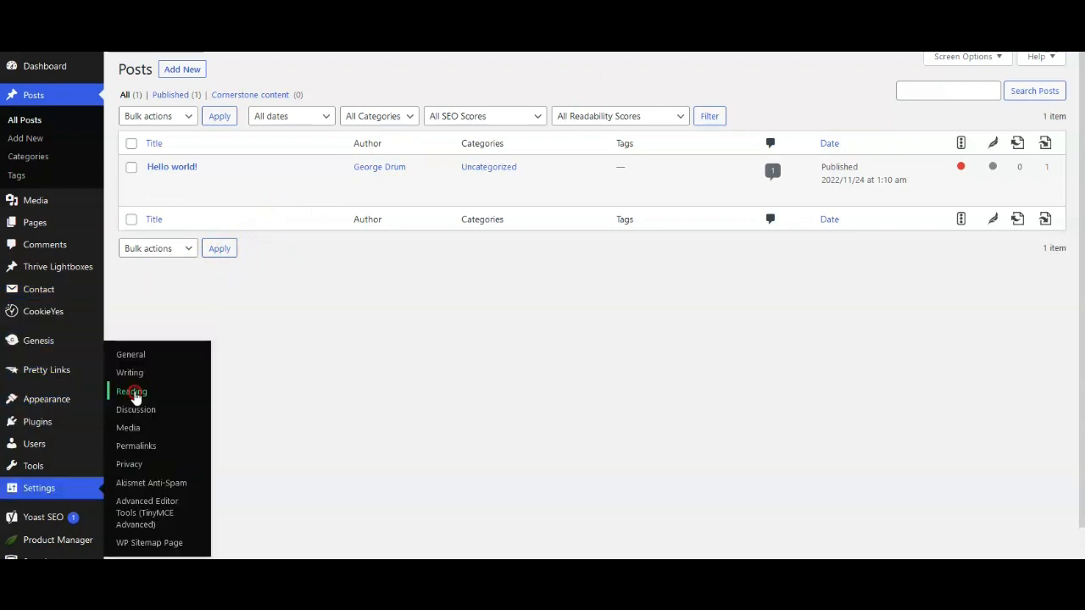
right_click(134, 392)
click(181, 170)
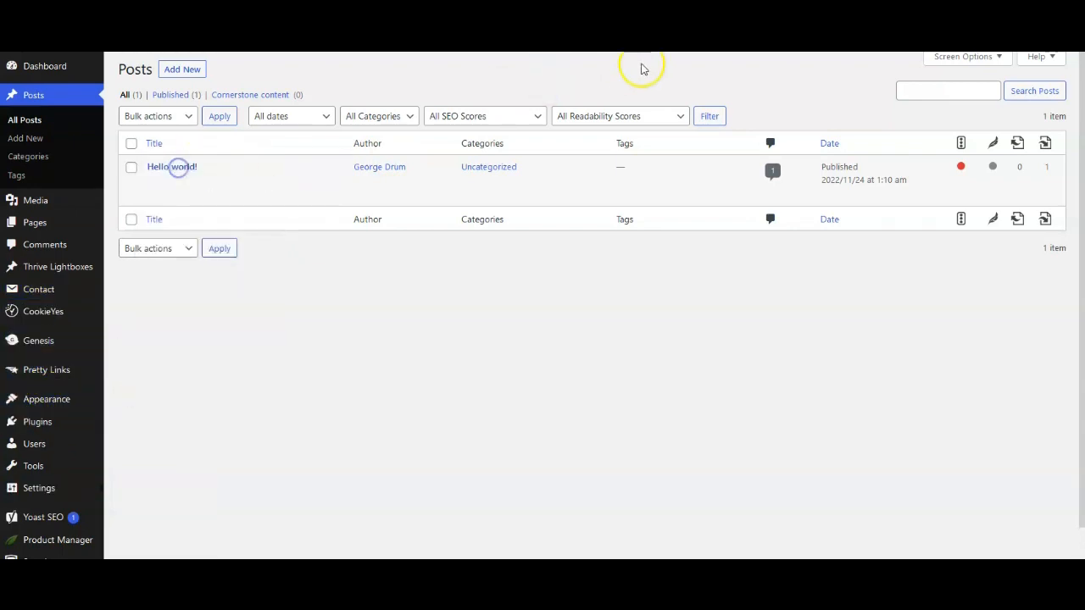
click(658, 13)
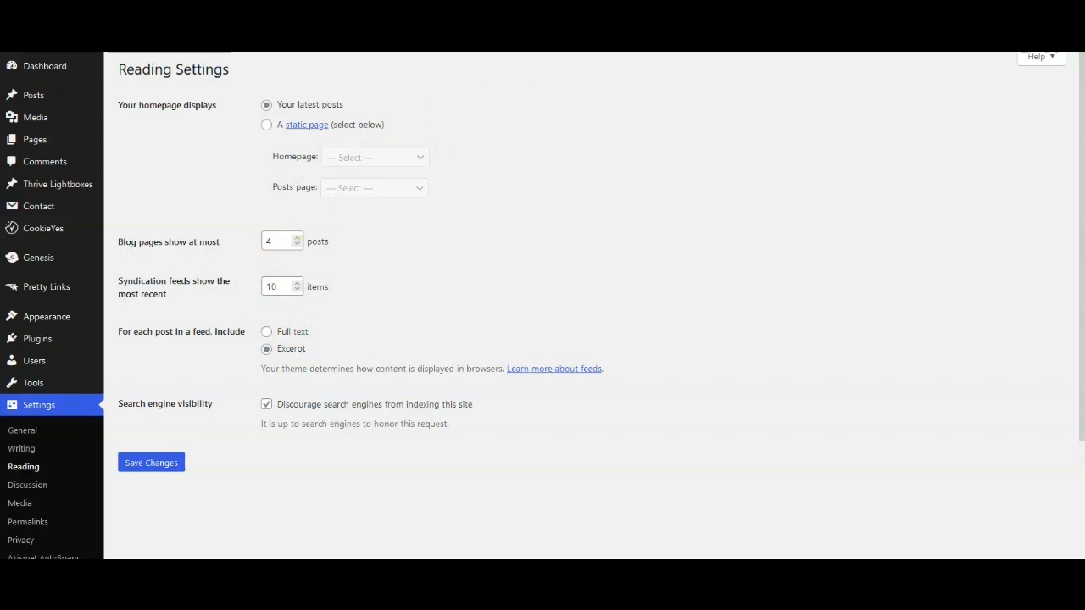
click(508, 14)
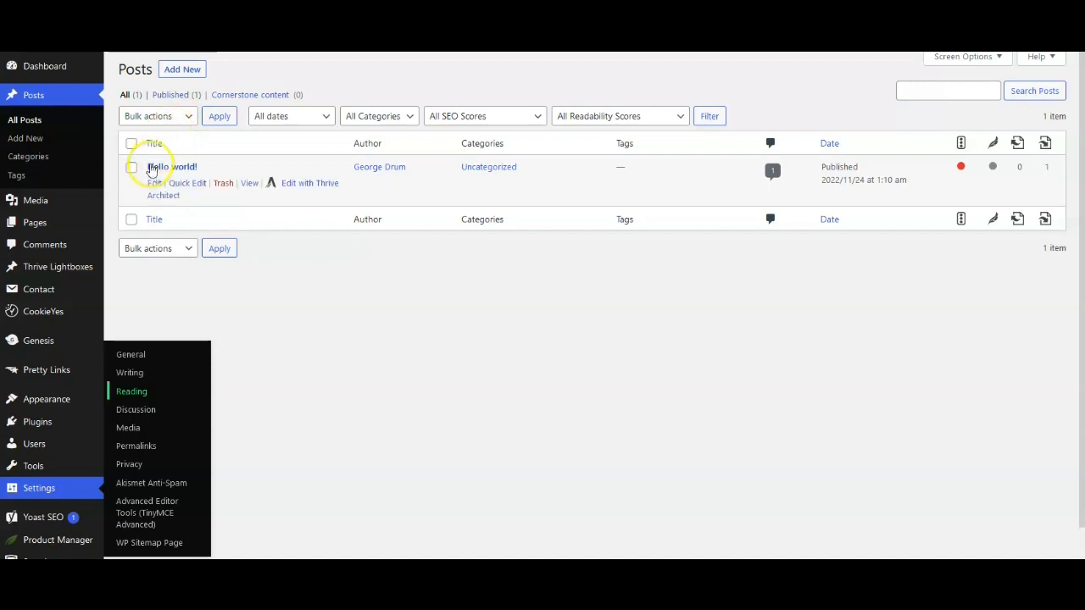
Step: Move the "Hello world!" post to the trash with a bulk action
click(132, 170)
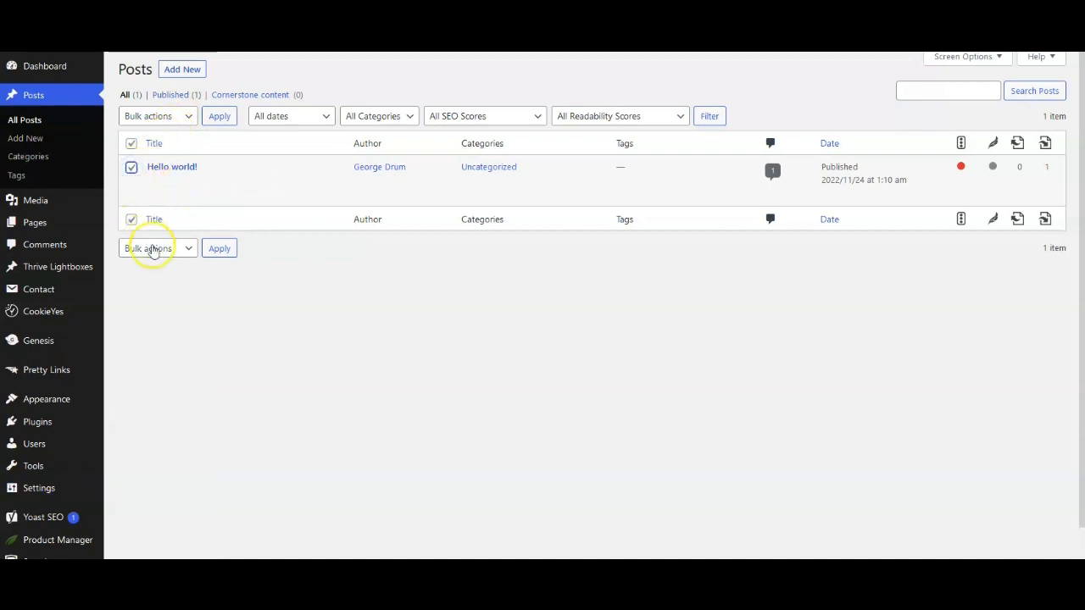
click(149, 248)
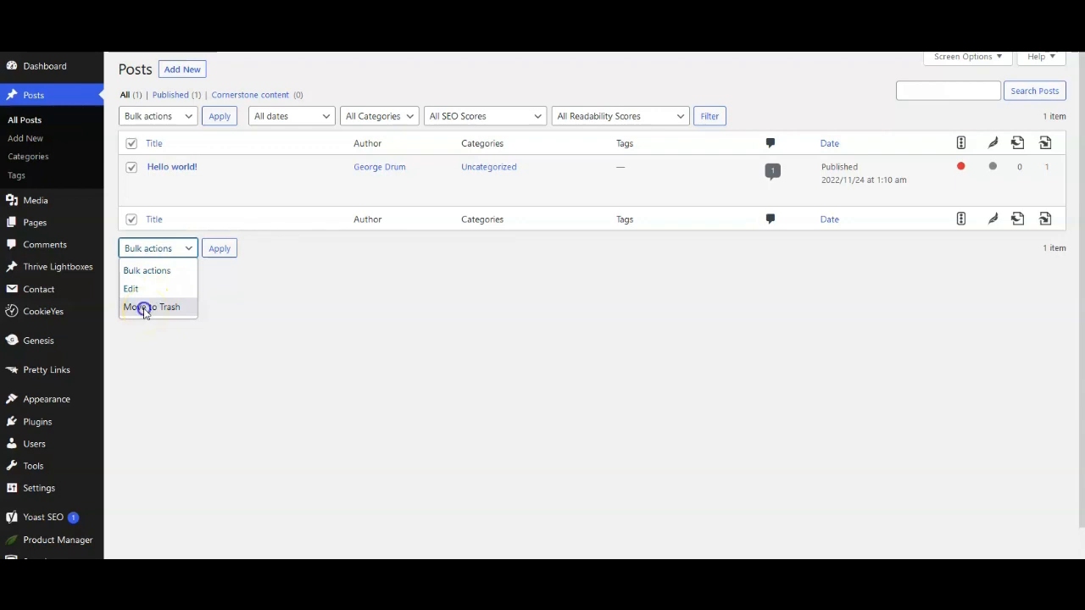
click(144, 308)
click(217, 247)
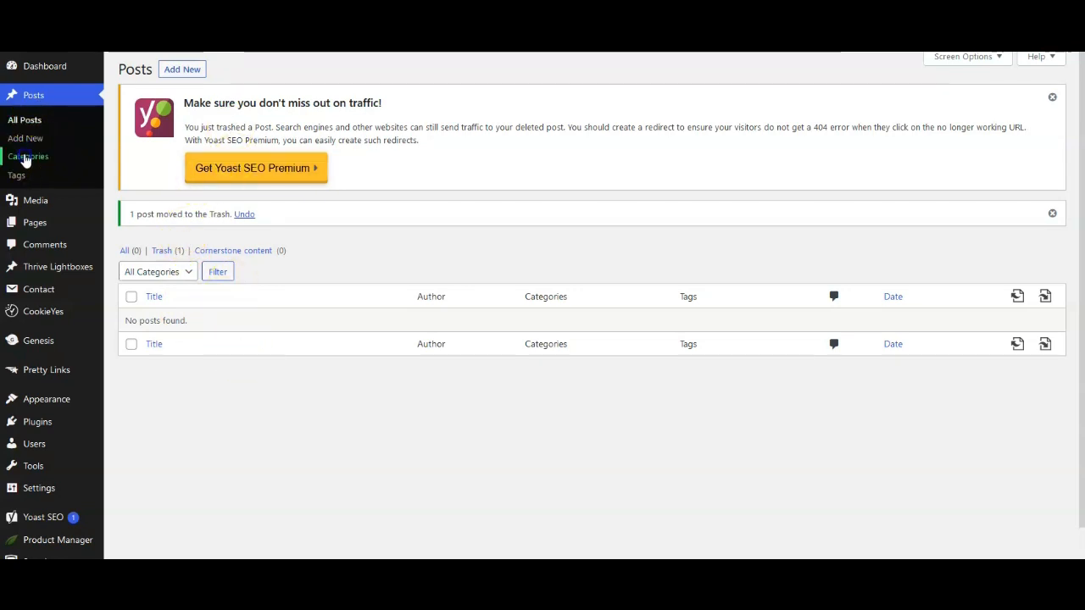
Step: Open the post categories page and copy the word "Symptoms" from the category list in Notepad
click(26, 157)
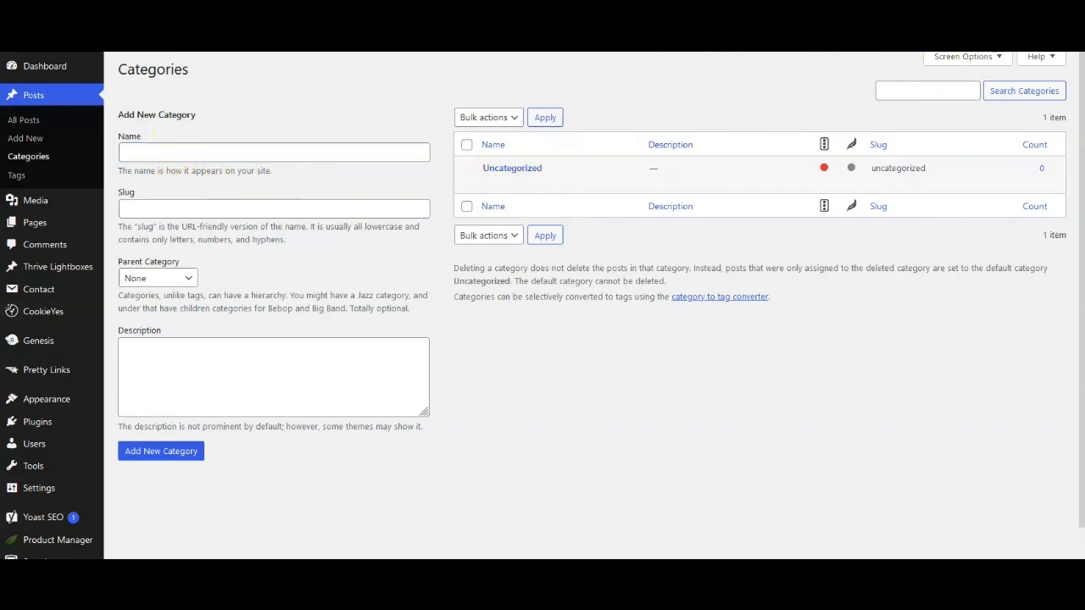
drag(1084, 63, 672, 68)
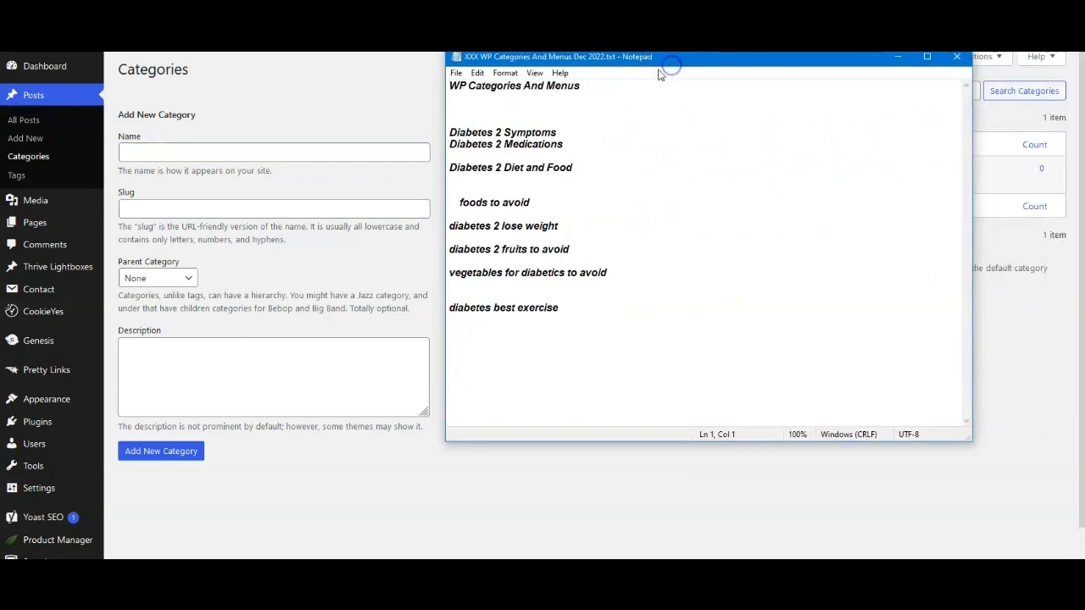
click(509, 130)
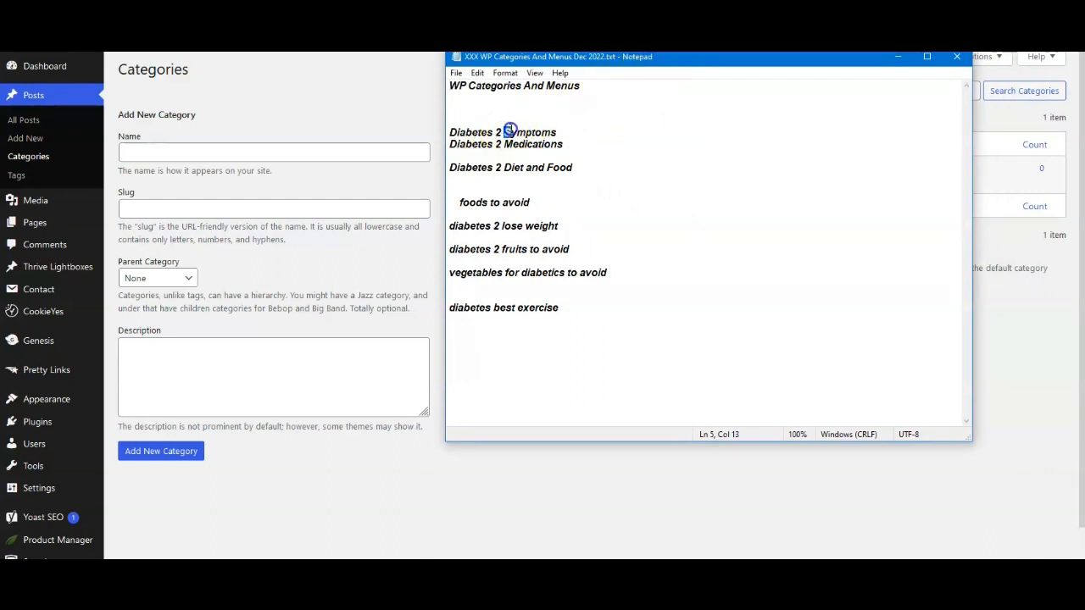
right_click(559, 133)
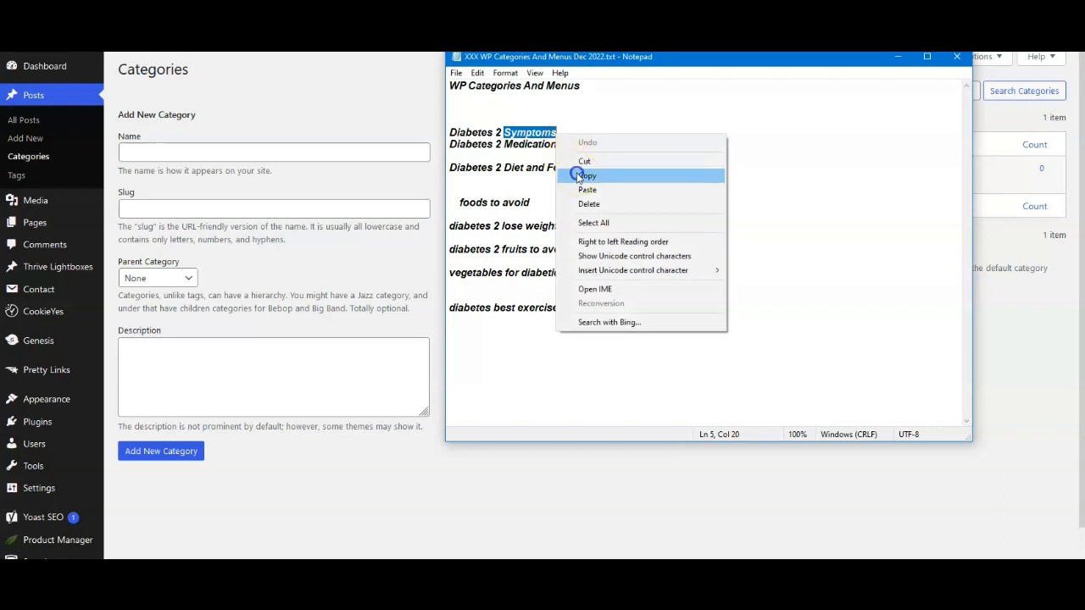
click(585, 175)
Step: Add a new category with the copied text "Symptoms" as both name and slug
click(162, 152)
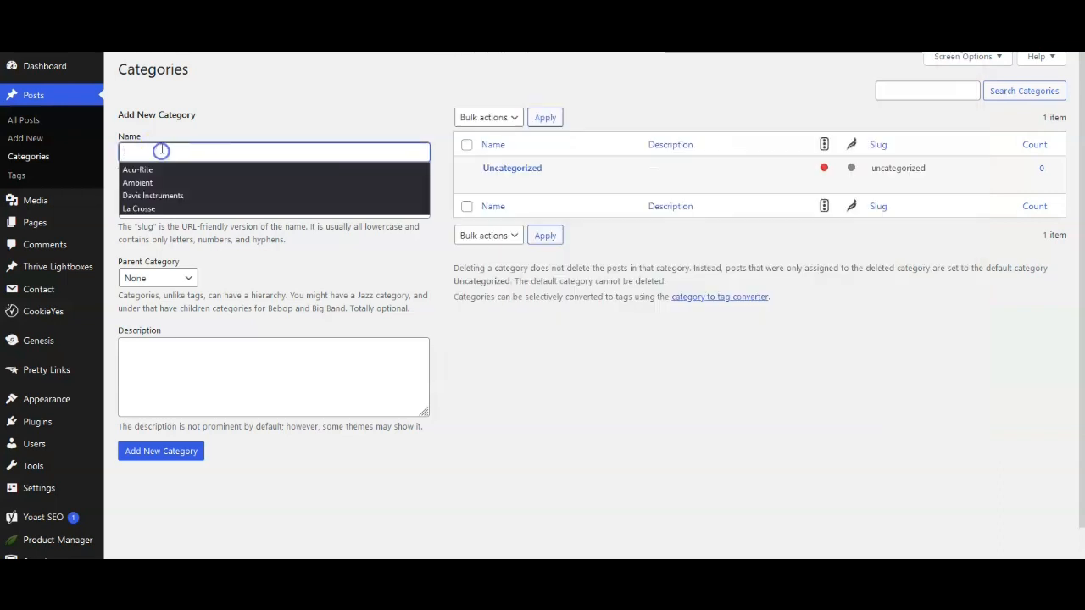
right_click(162, 151)
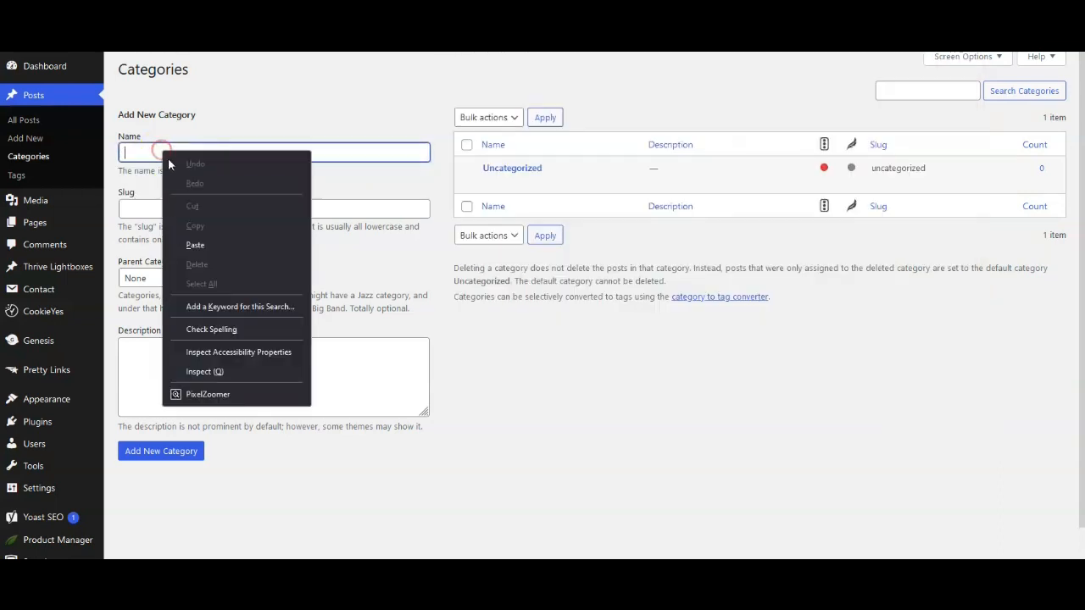
click(188, 244)
click(146, 206)
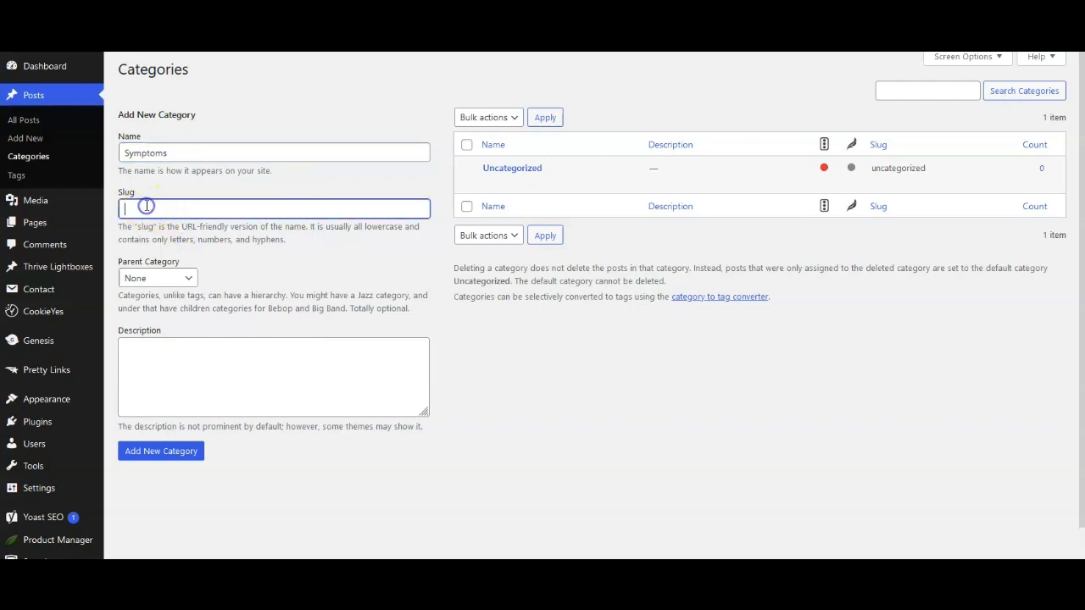
right_click(146, 206)
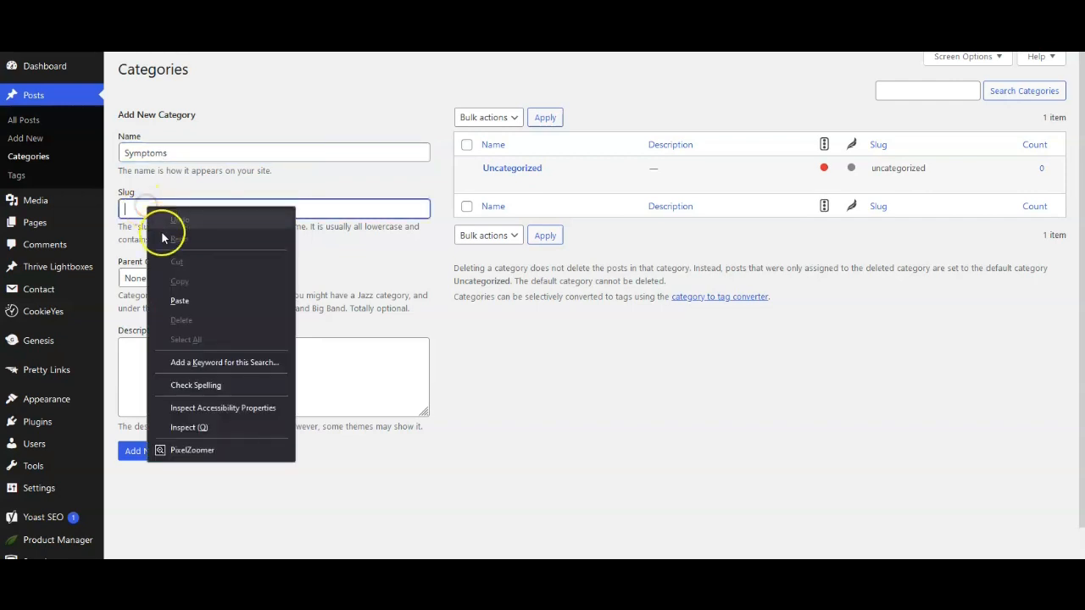
click(179, 300)
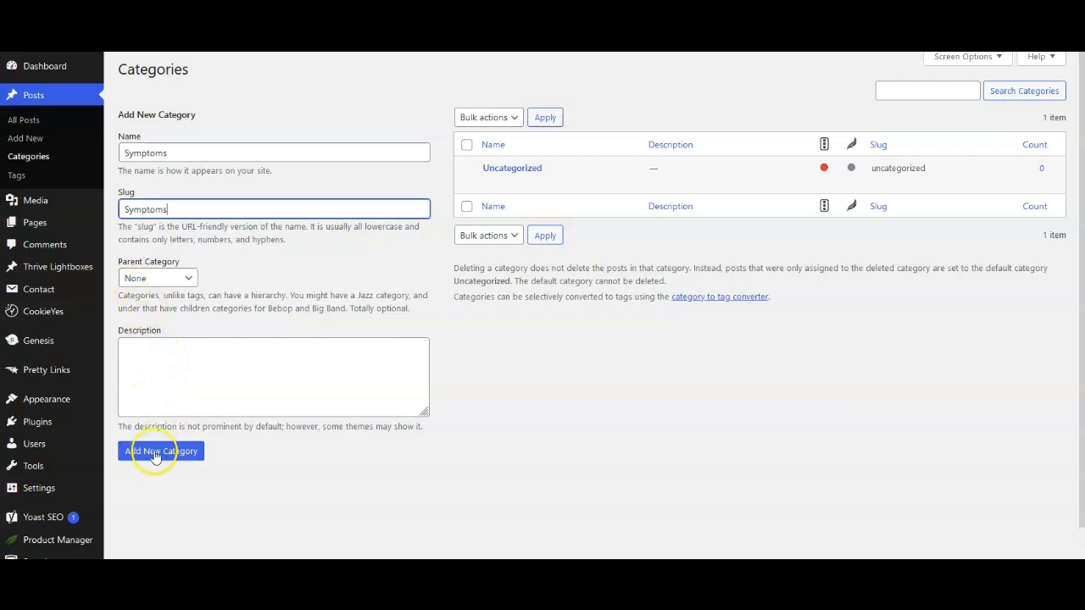
click(154, 453)
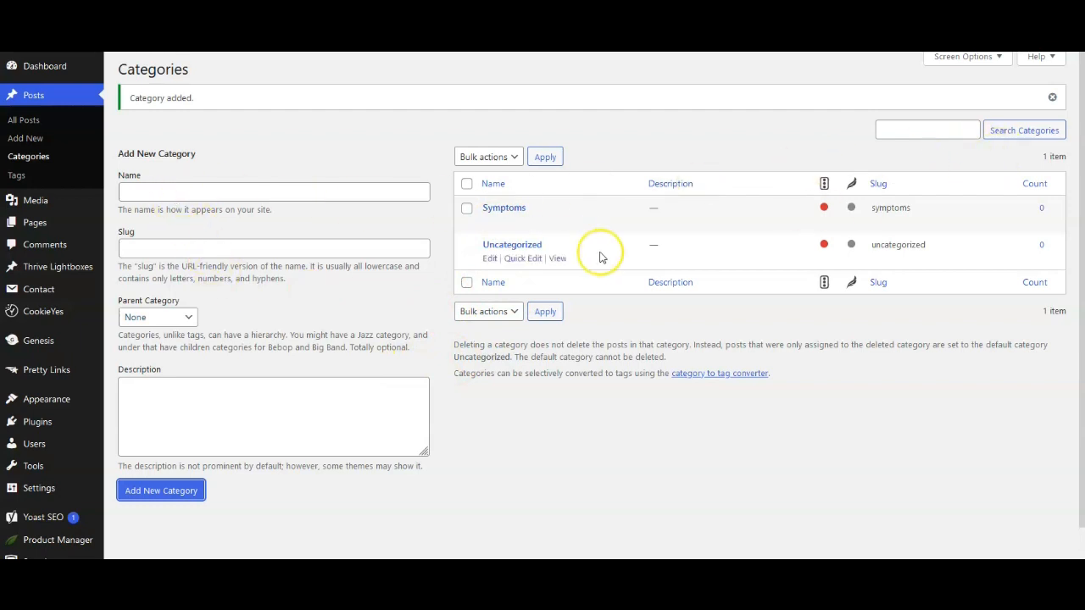
Step: Switch to the Notepad category list and copy "foods to avoid"
key(alt+Tab)
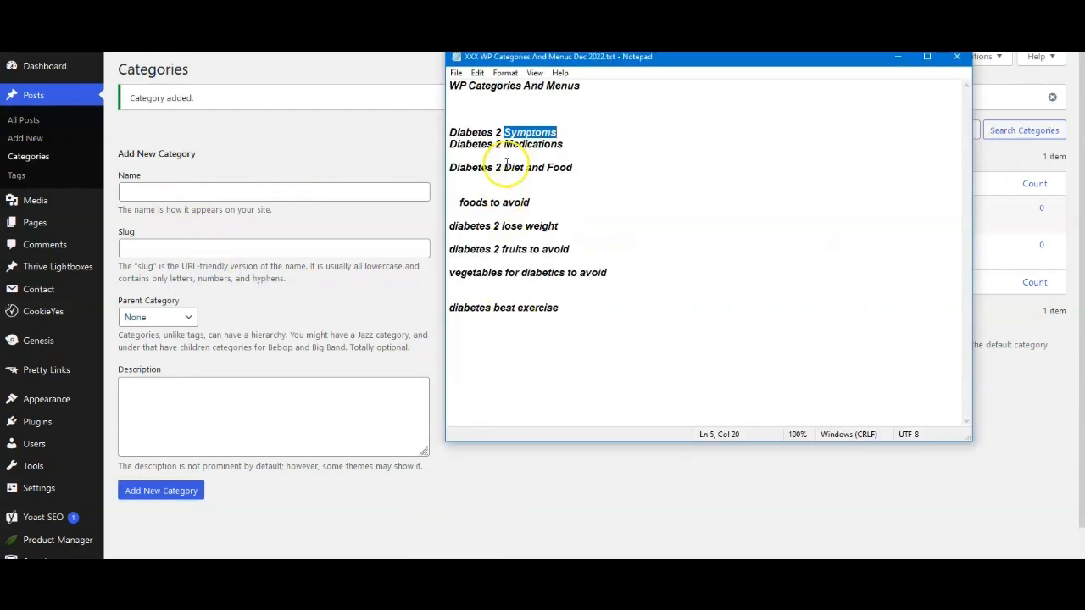
drag(506, 167, 524, 173)
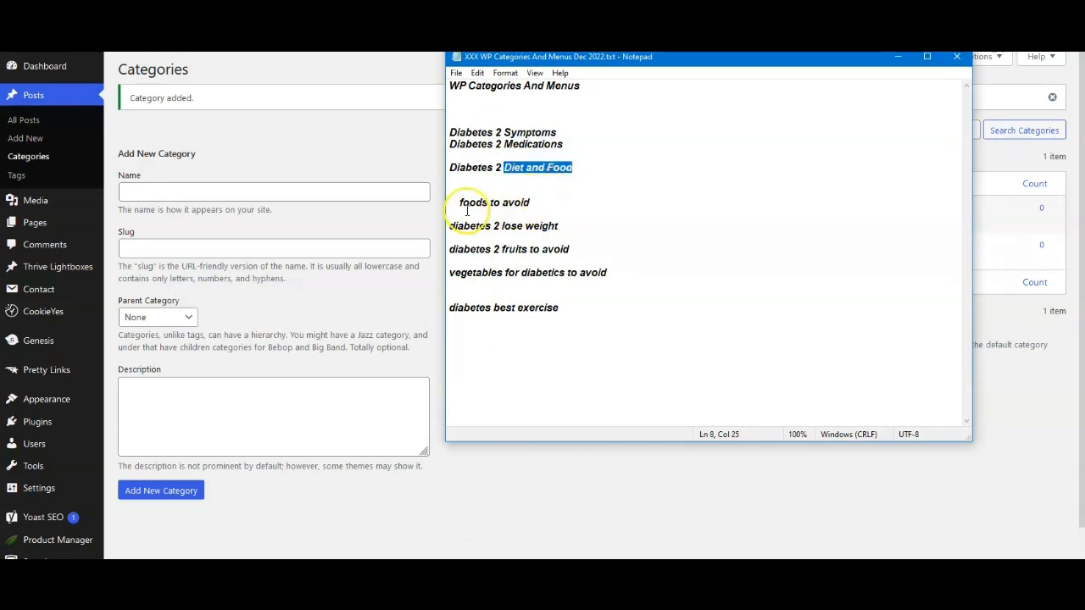
drag(459, 202, 522, 211)
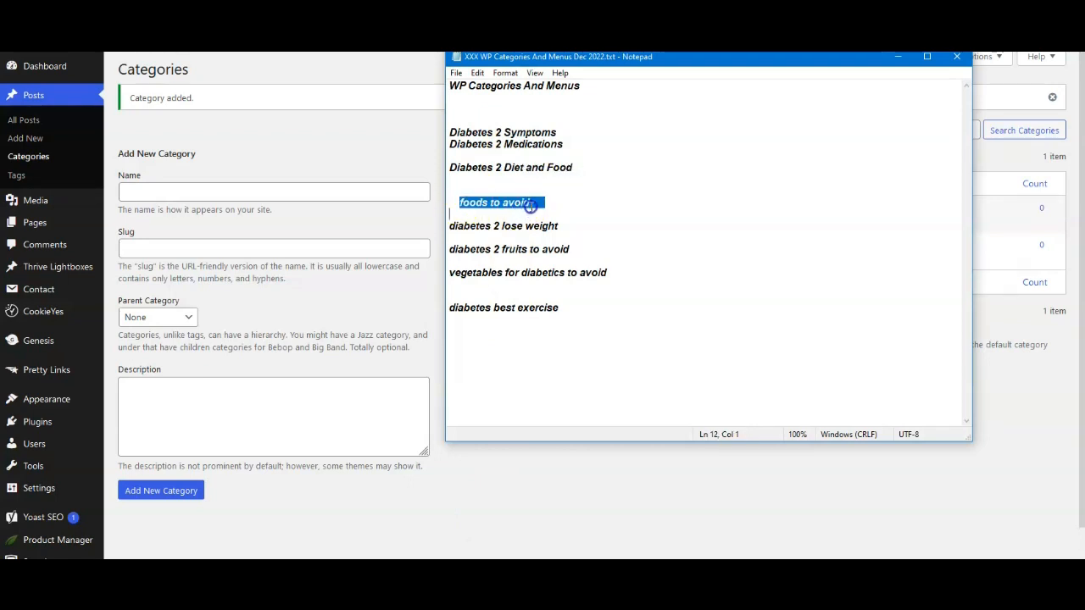
right_click(532, 204)
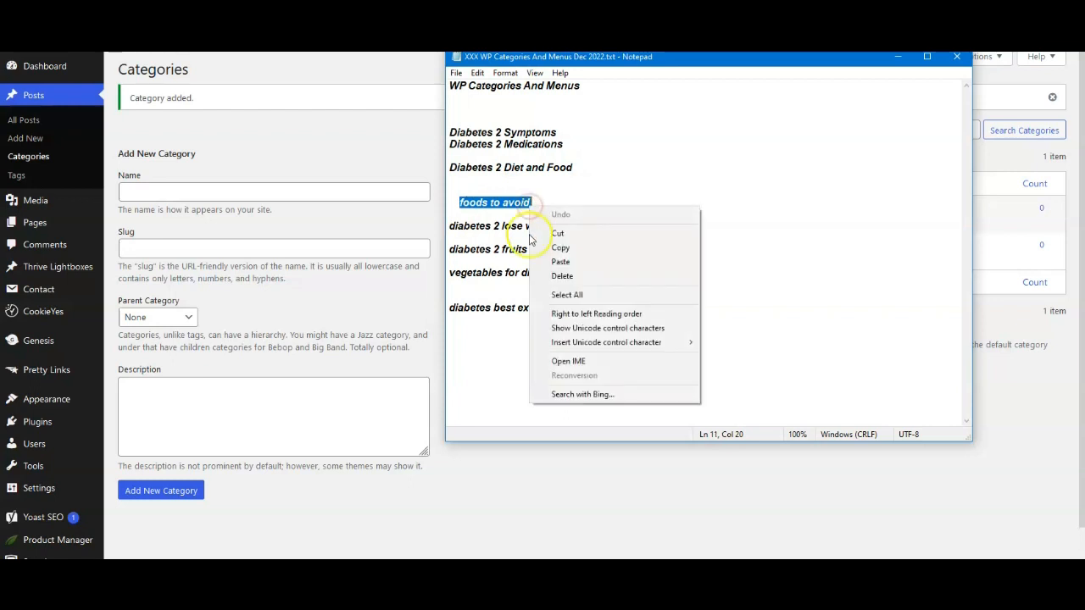
click(557, 248)
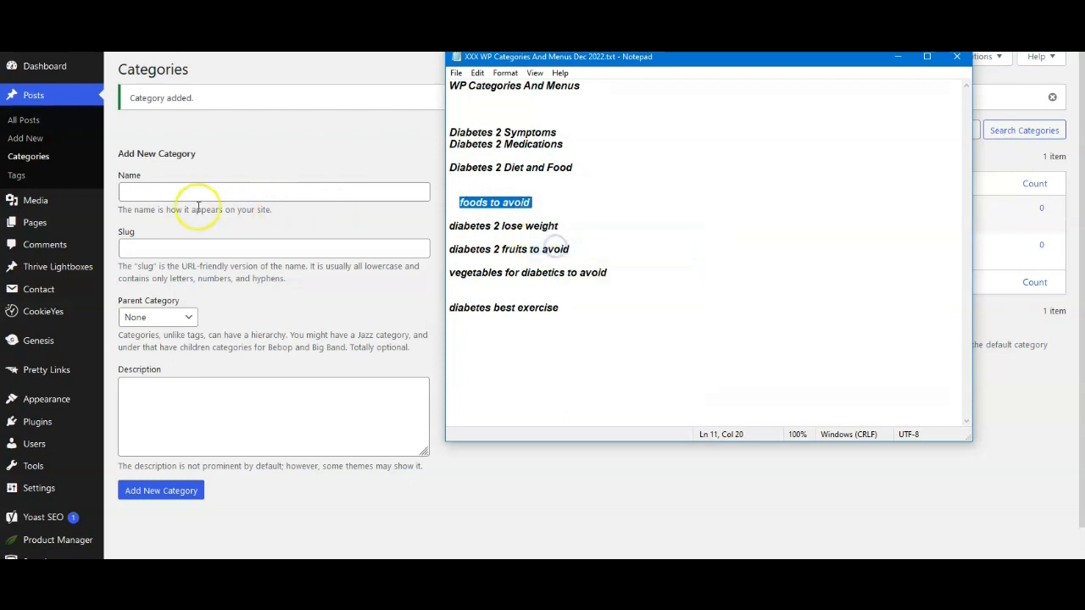
Step: Paste "foods to avoid" as both the name and the slug of a new category
click(158, 193)
right_click(159, 193)
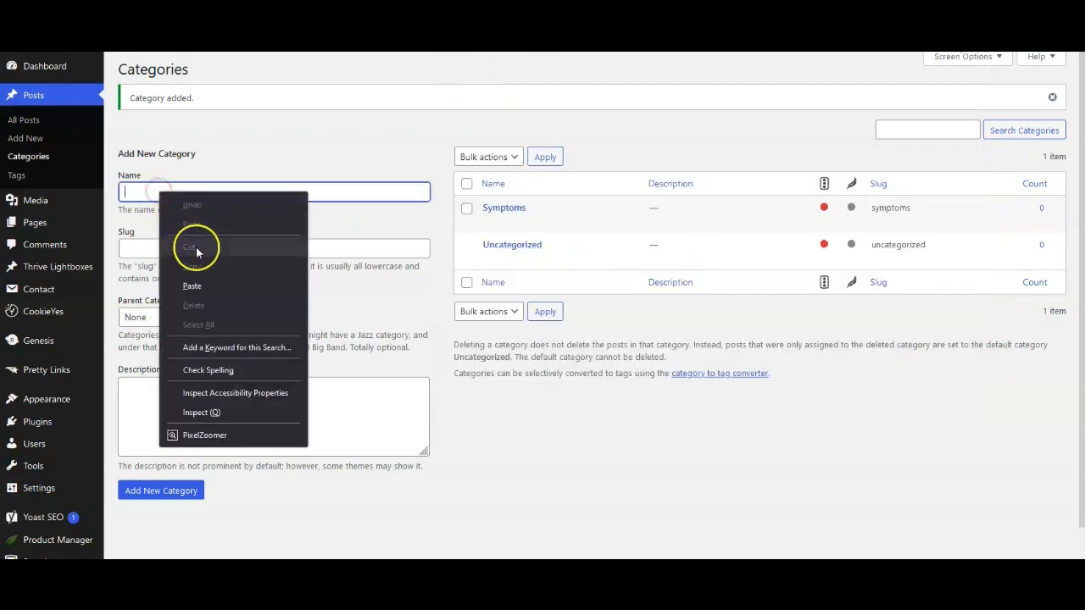
click(192, 288)
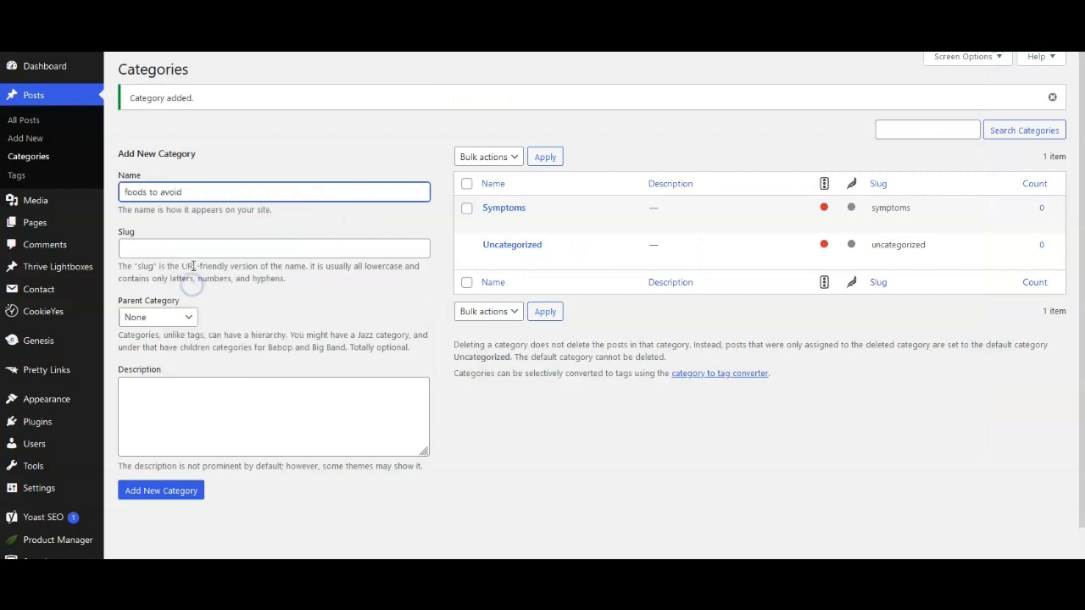
click(137, 244)
right_click(137, 242)
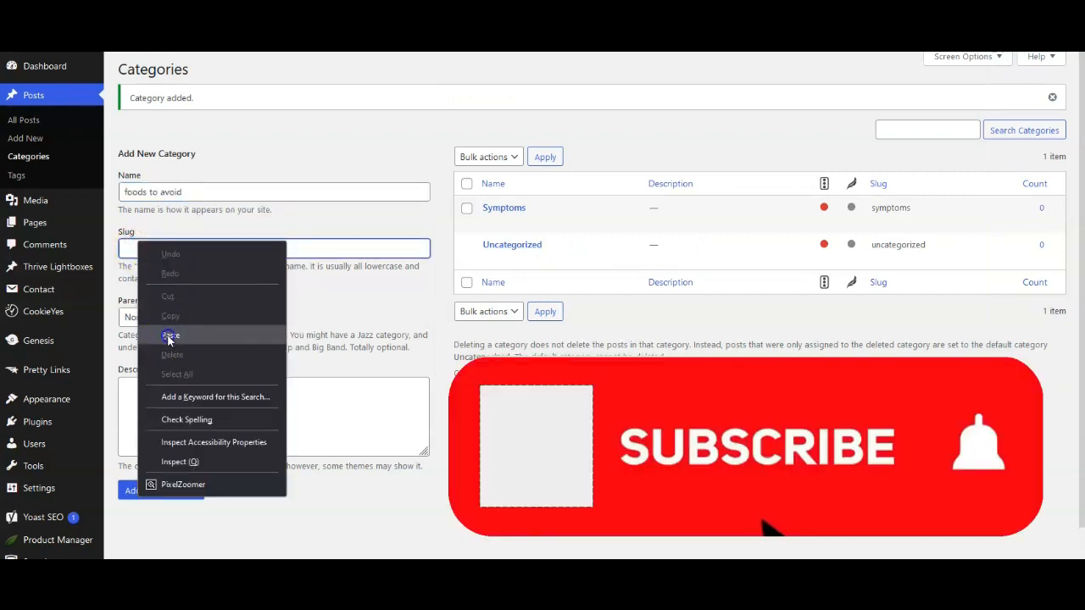
click(171, 335)
Step: Capitalize the new category's name to "Foods to avoid" and add the category
click(128, 191)
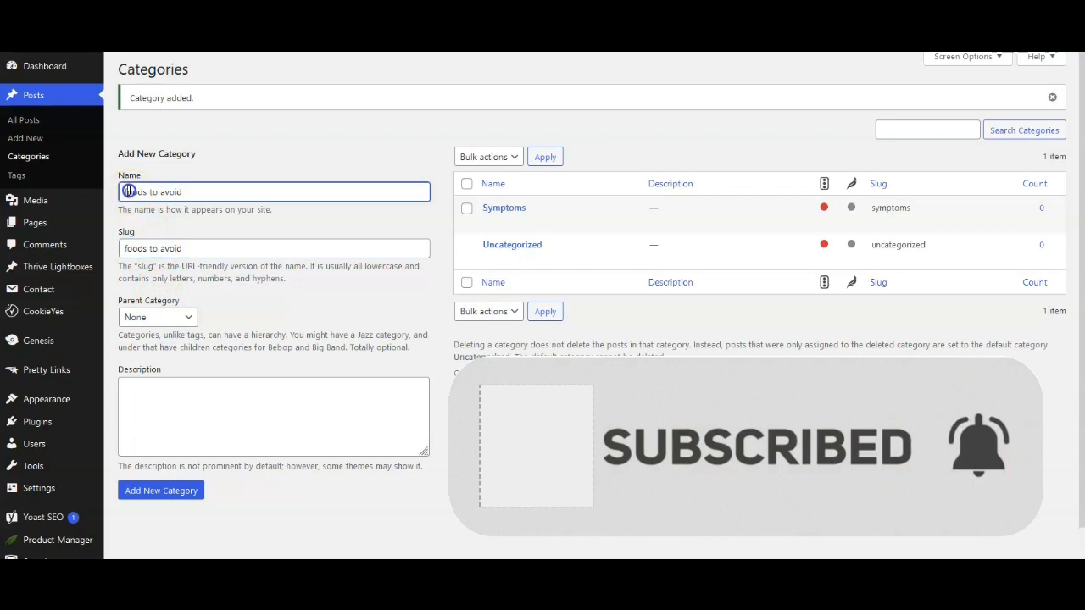
key(BackSpace)
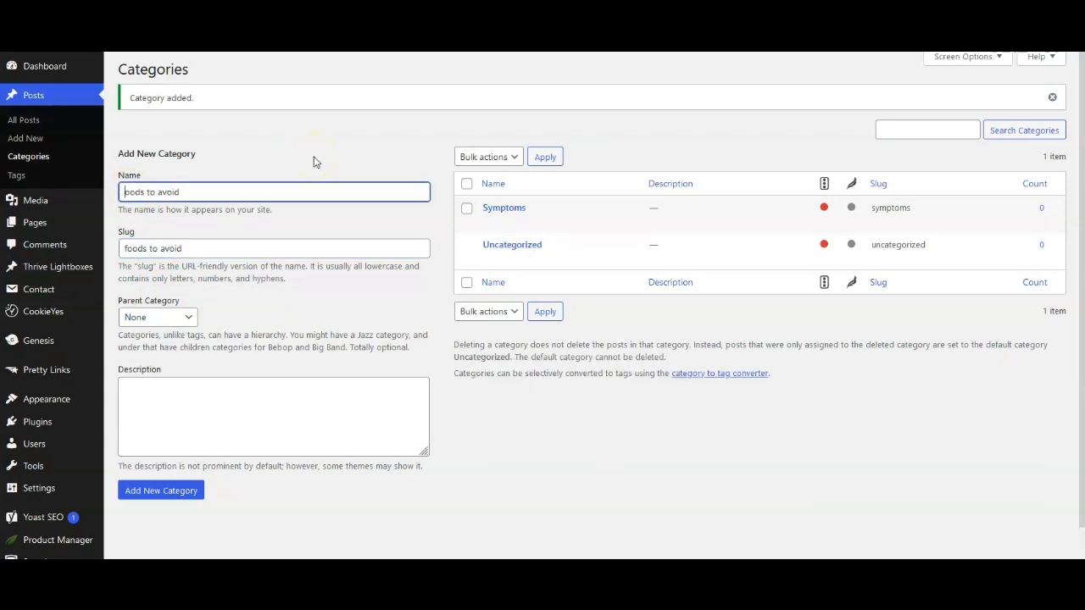
text(F)
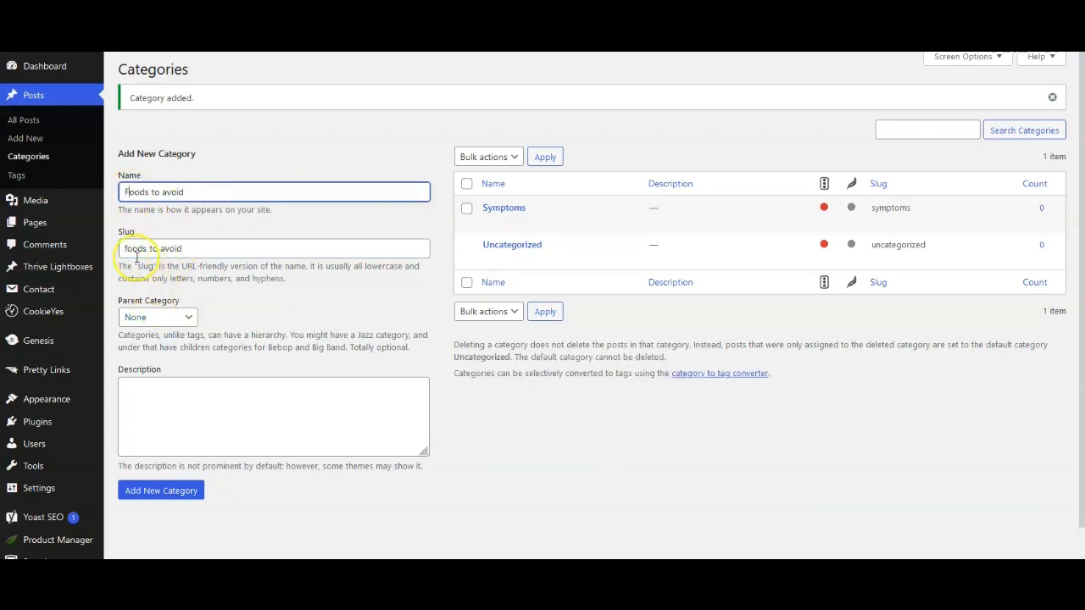
click(166, 492)
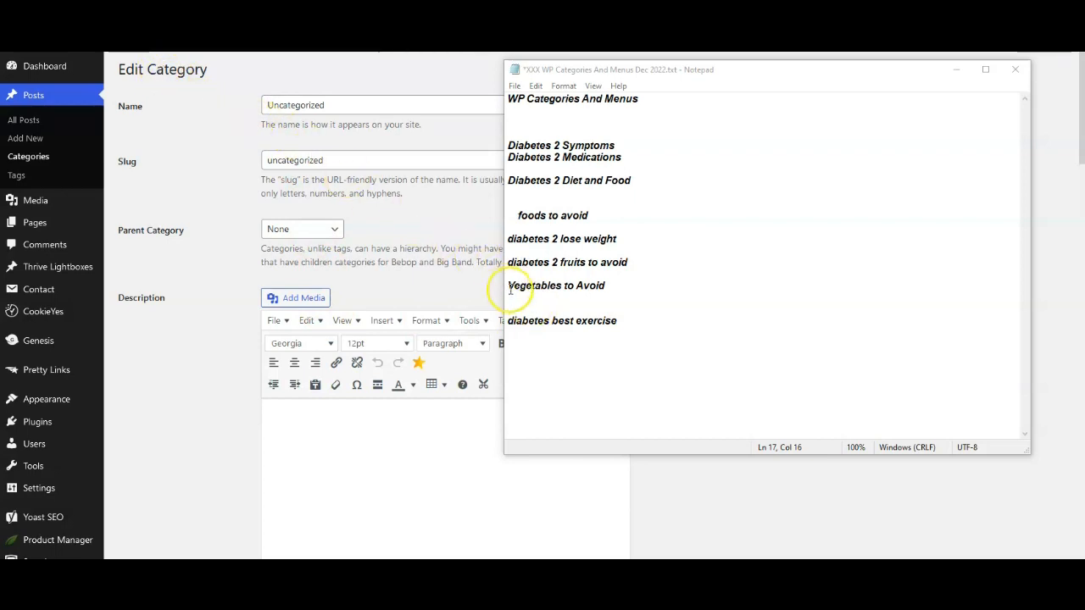
Step: Copy "Vegetables to Avoid" from the Notepad list and paste it as the Uncategorized category's new name
drag(510, 289, 607, 290)
right_click(609, 289)
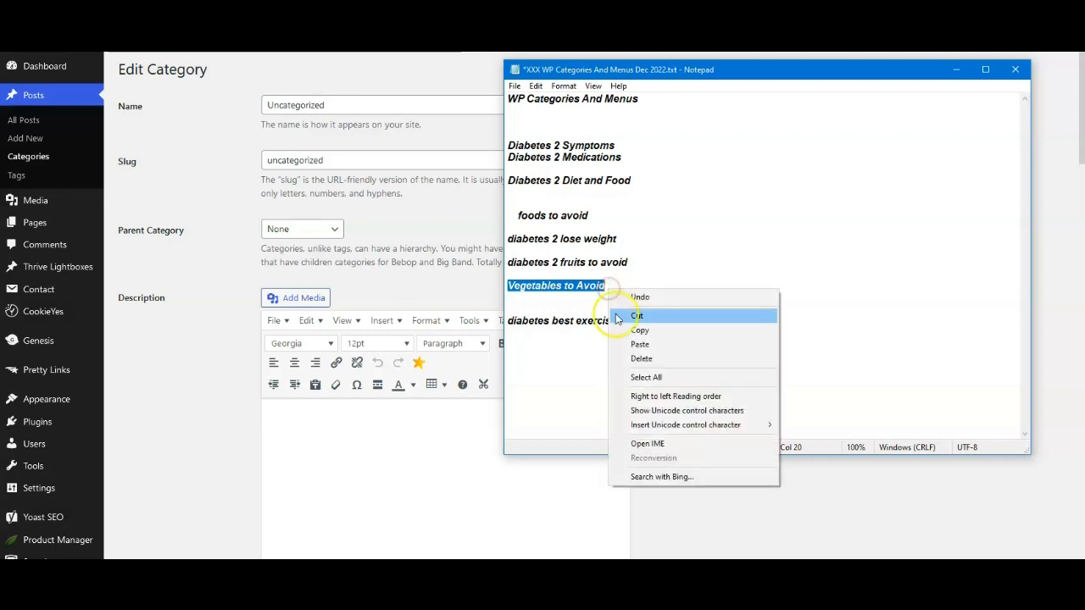
click(637, 331)
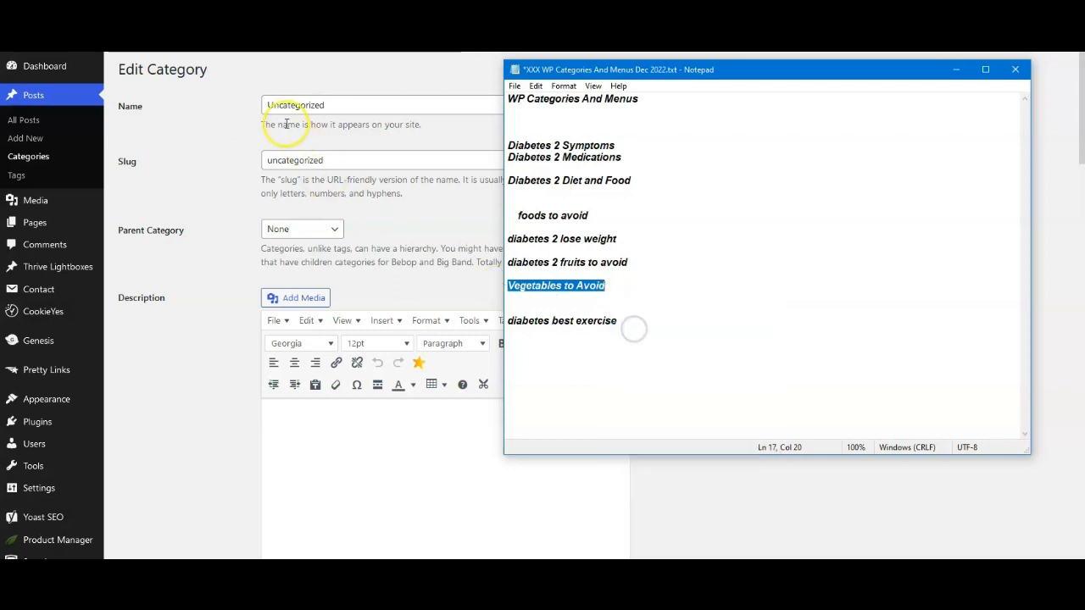
drag(266, 105, 279, 109)
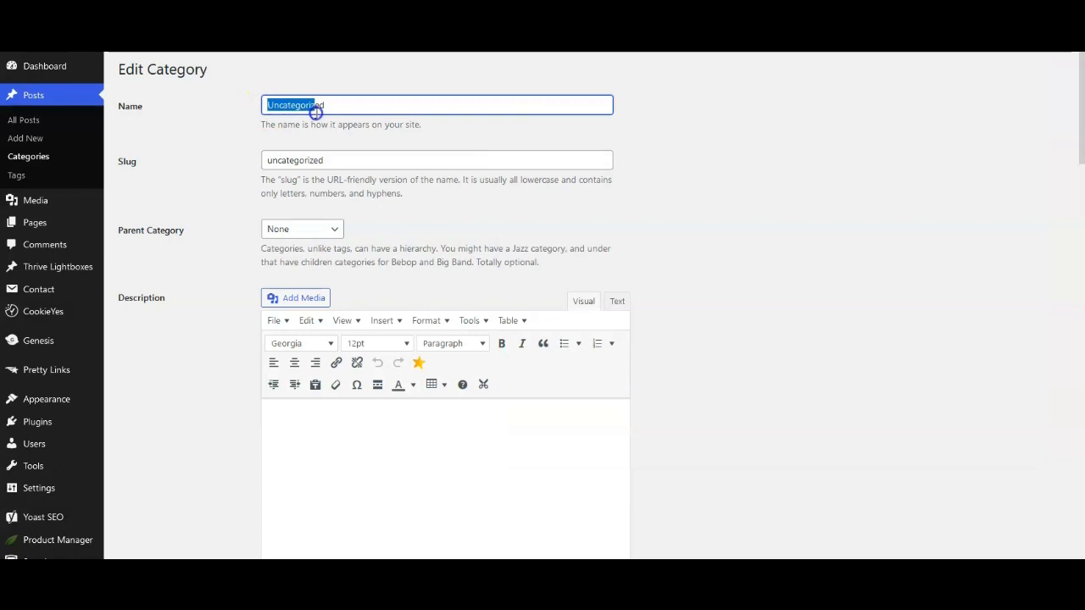
right_click(340, 104)
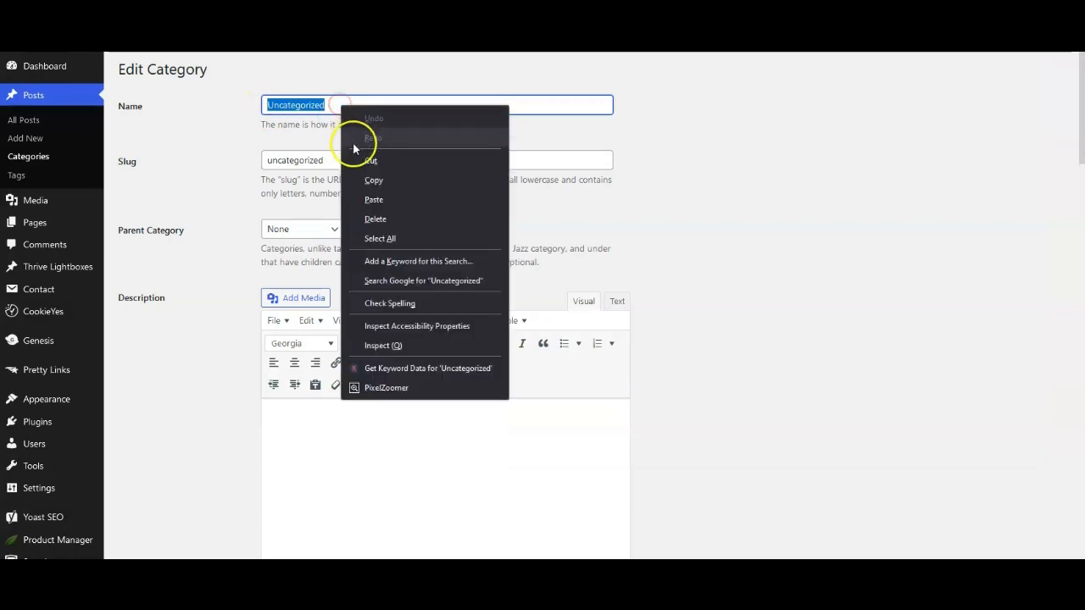
click(370, 195)
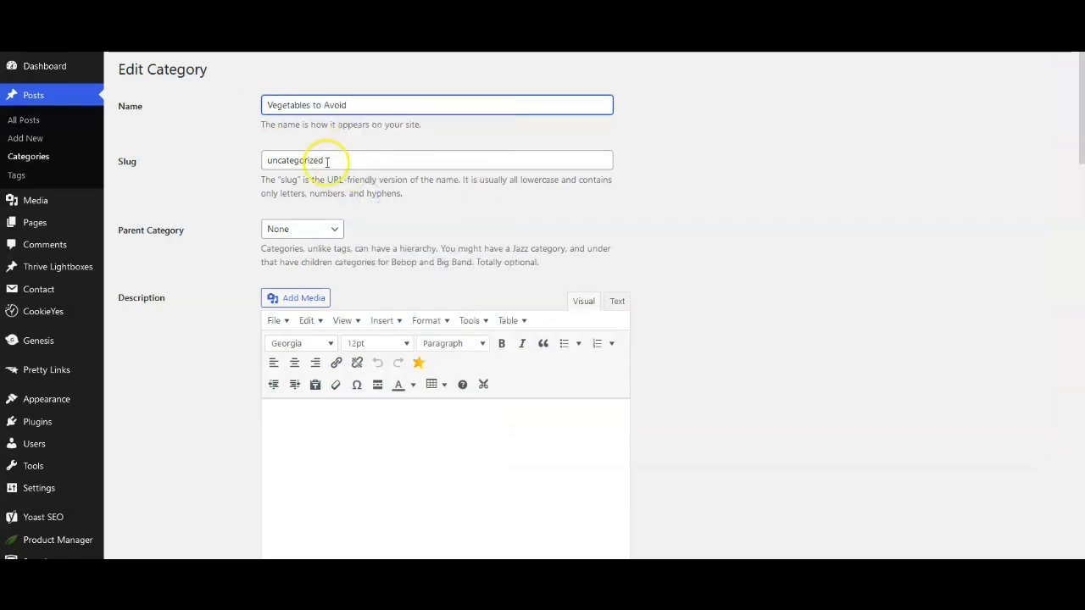
Step: Replace the category's slug with the copied text "Vegetables to Avoid" and update the category
click(326, 160)
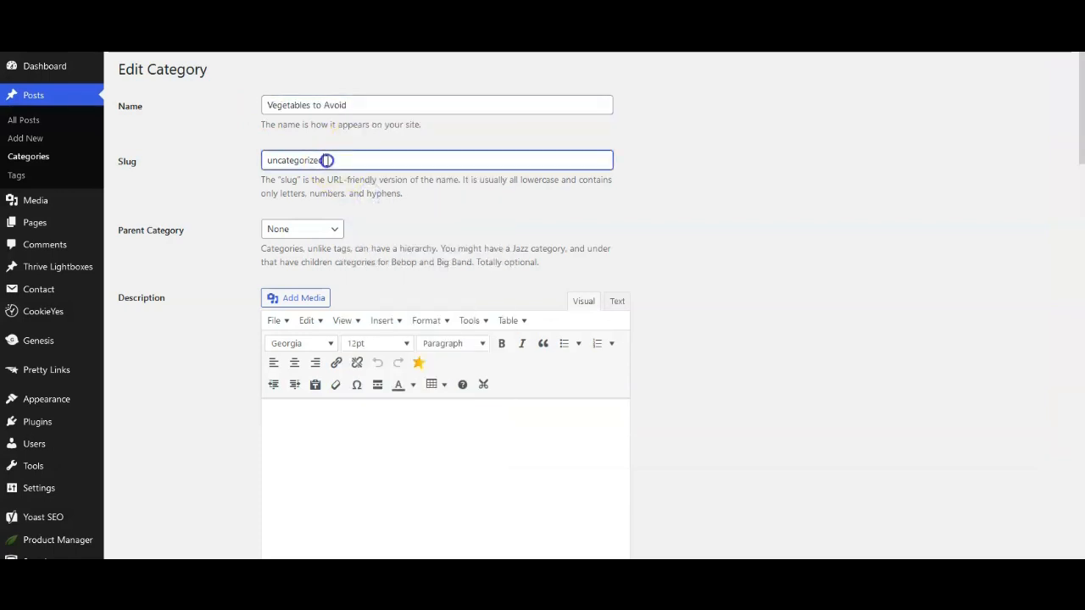
right_click(280, 159)
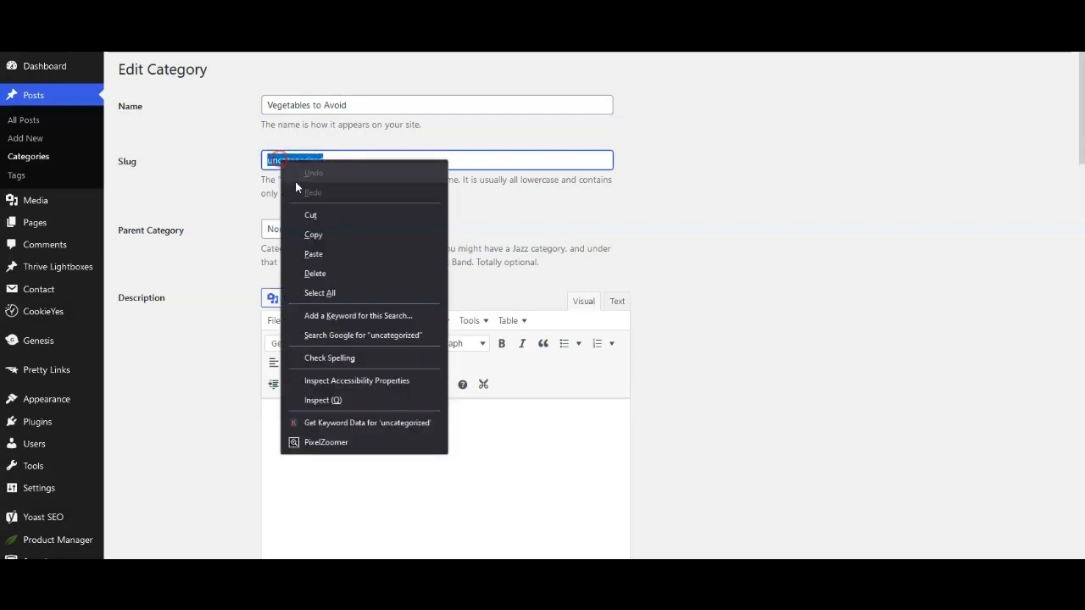
click(316, 252)
scroll(271, 356, down, 6)
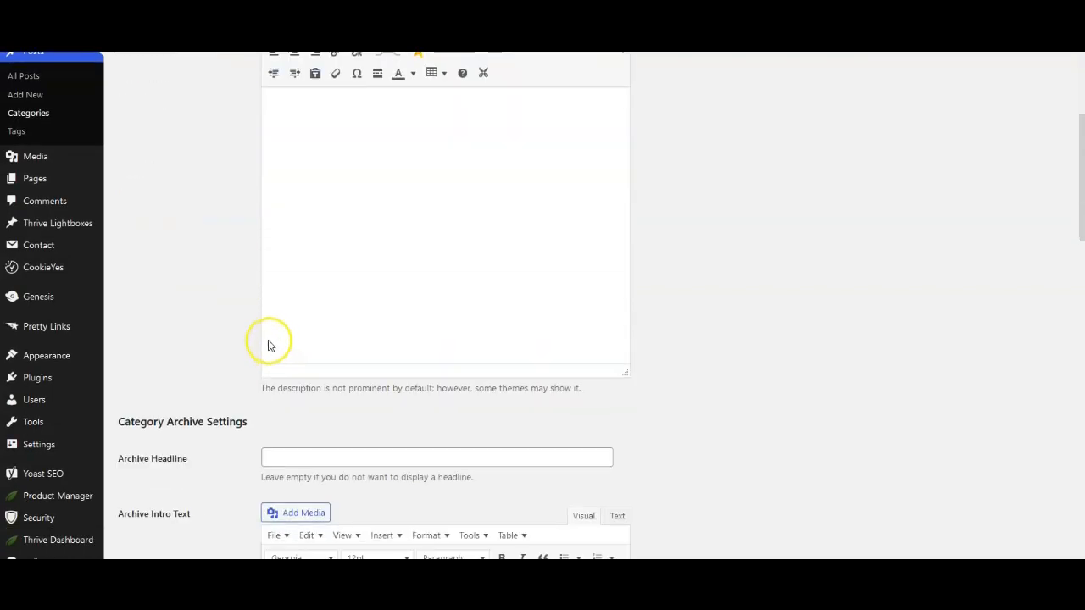
scroll(267, 341, down, 8)
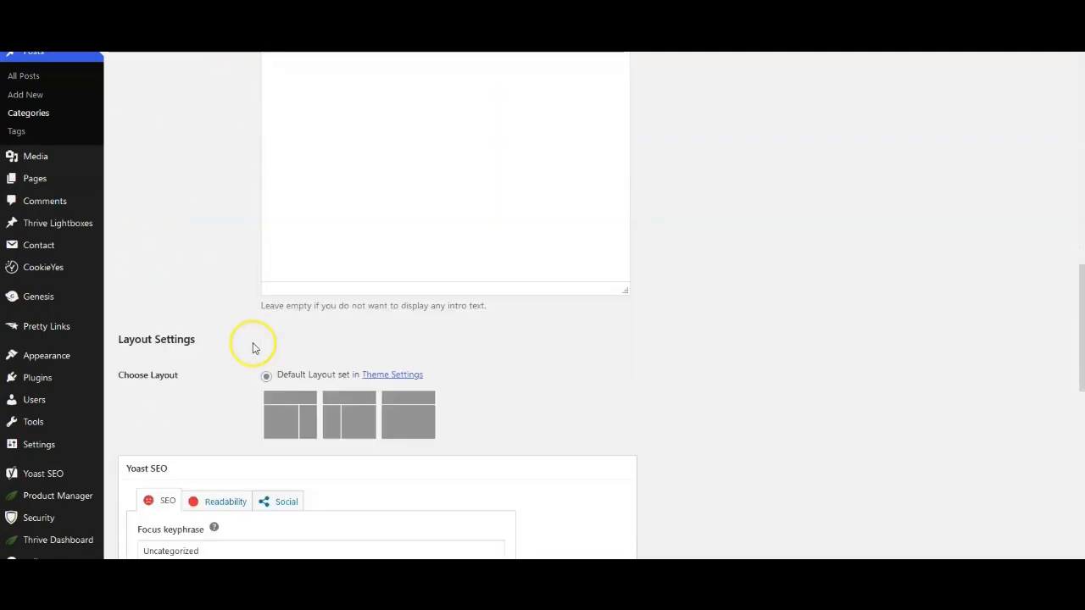
scroll(250, 347, down, 7)
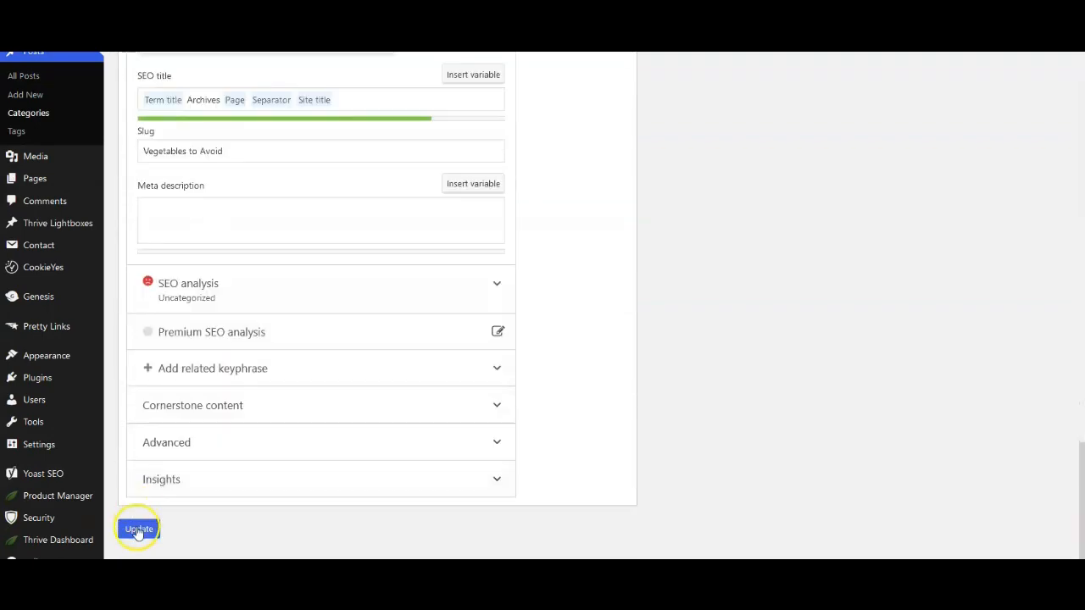
click(137, 531)
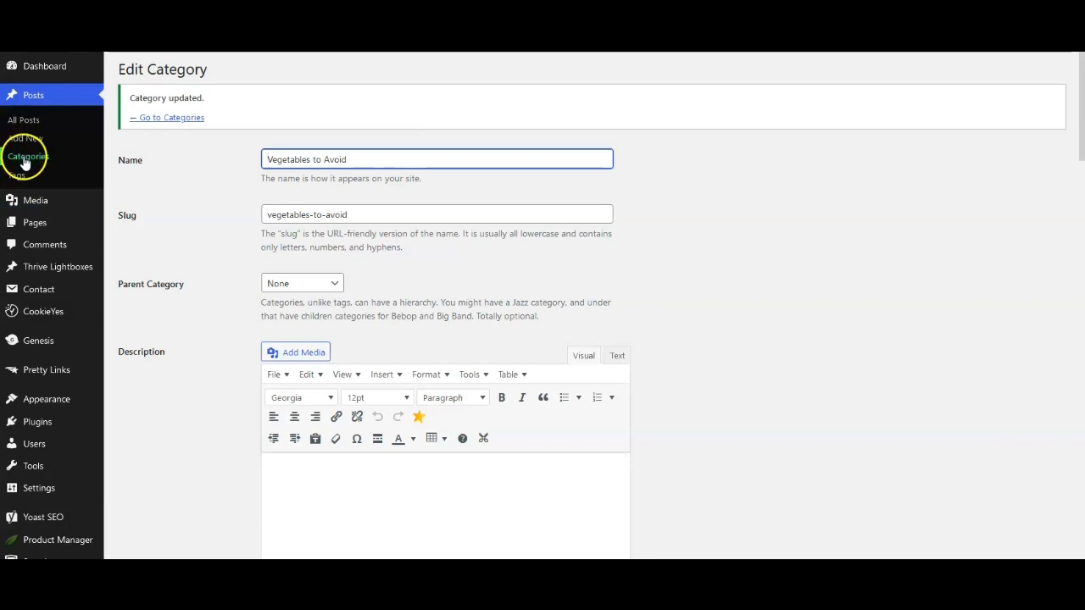
Step: Return to the category list and add a "Best Exercise" category based on the last entry in the Notepad list
click(24, 161)
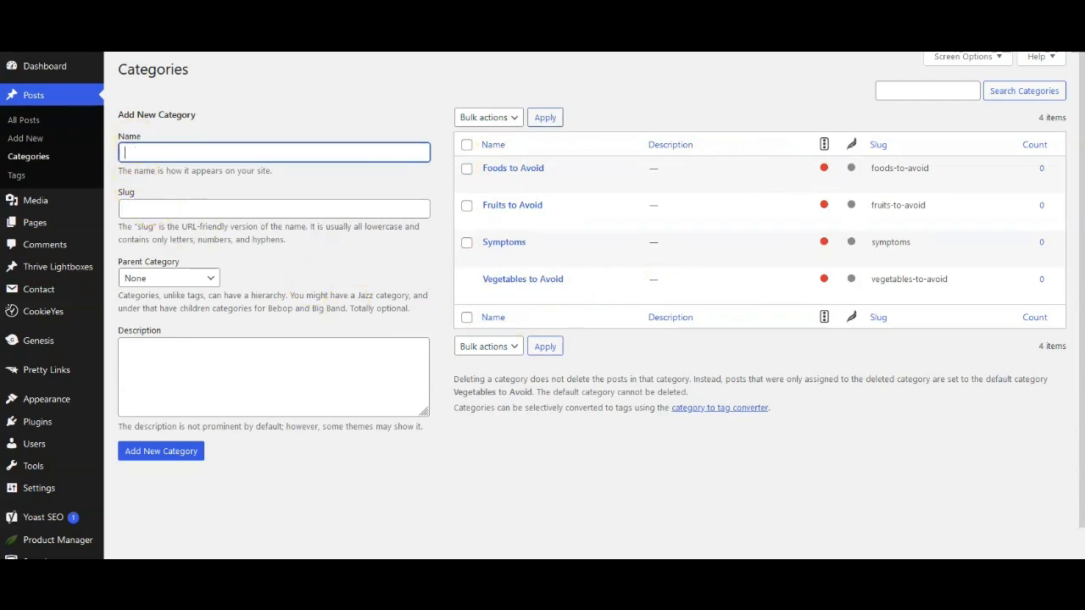
key(alt+Tab)
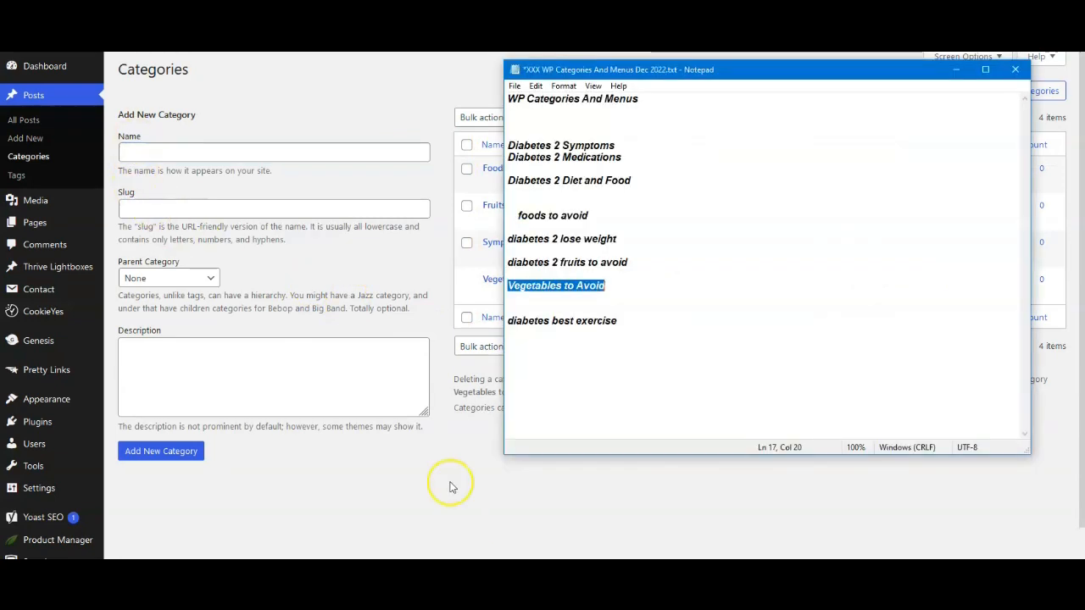
click(553, 323)
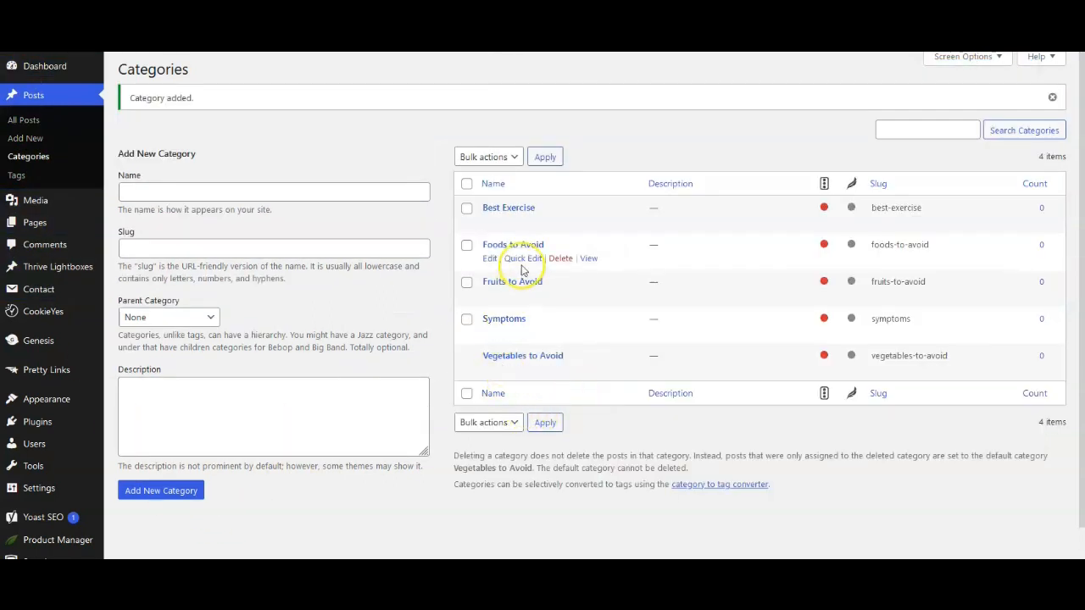
Step: Create a site menu named "Primary Menu" and assign it to the Primary Navigation Menu display location
mouse_move(516, 212)
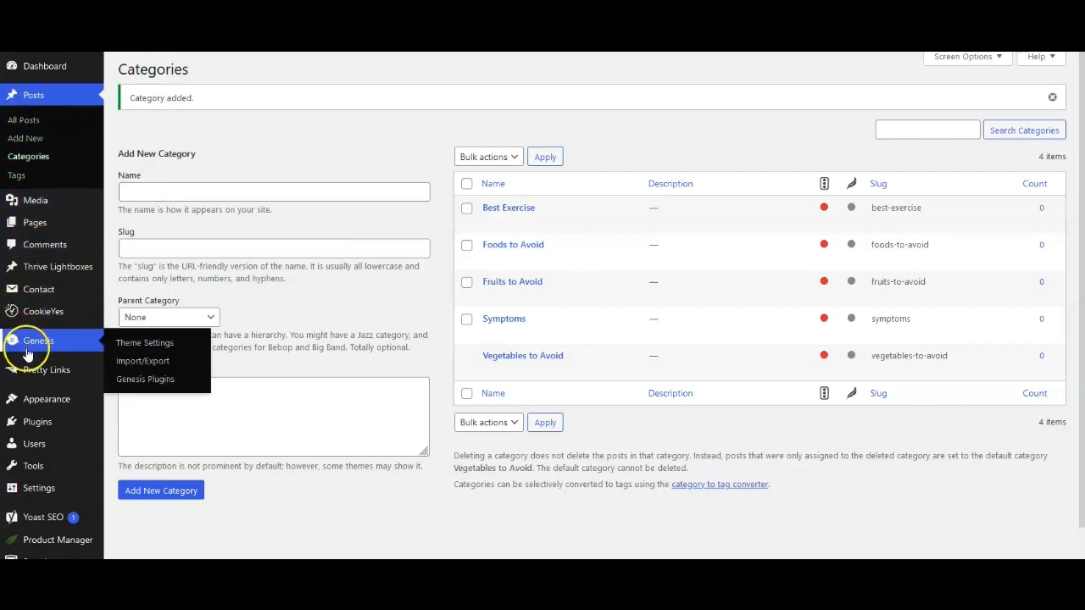
mouse_move(30, 408)
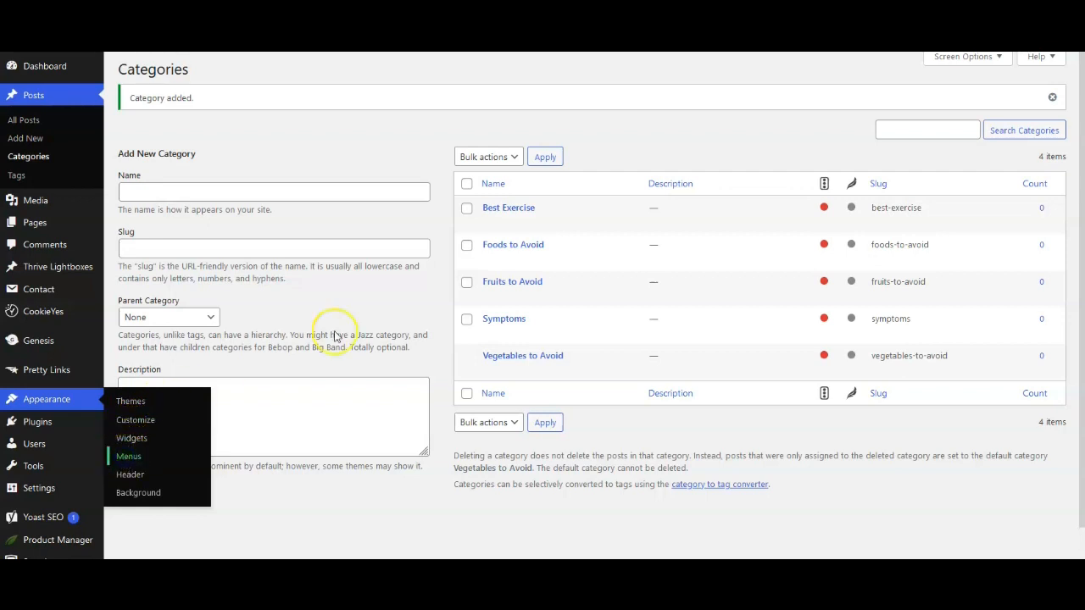
click(385, 216)
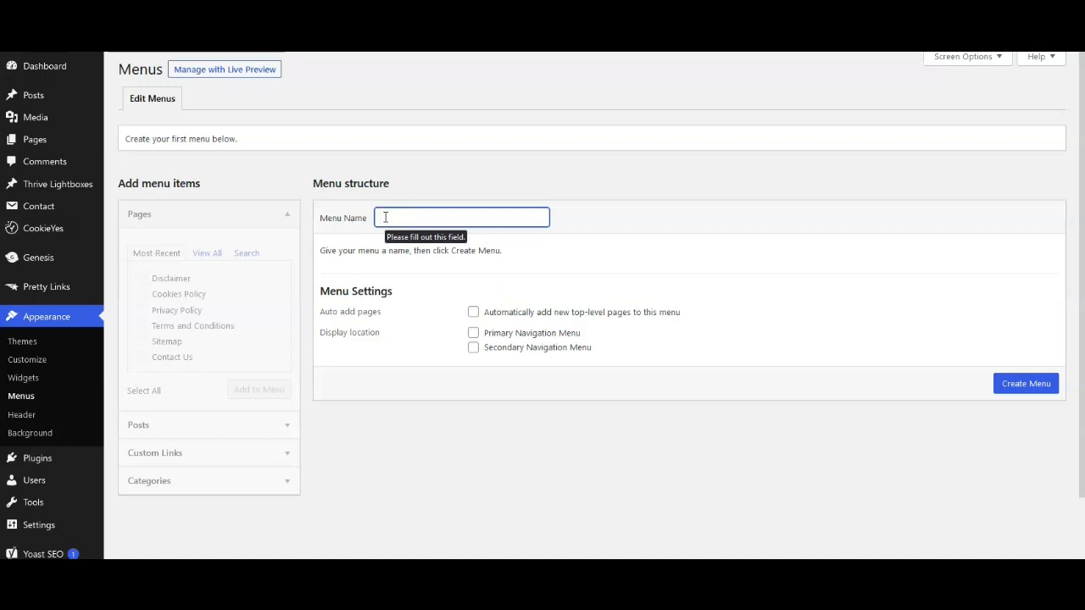
text(Primary Menu)
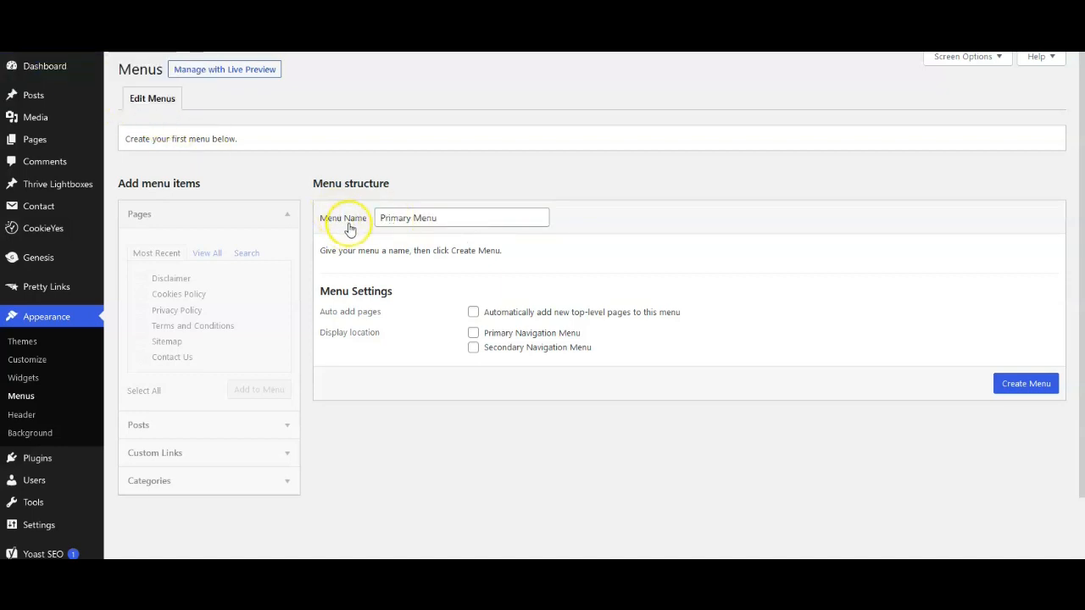
click(473, 333)
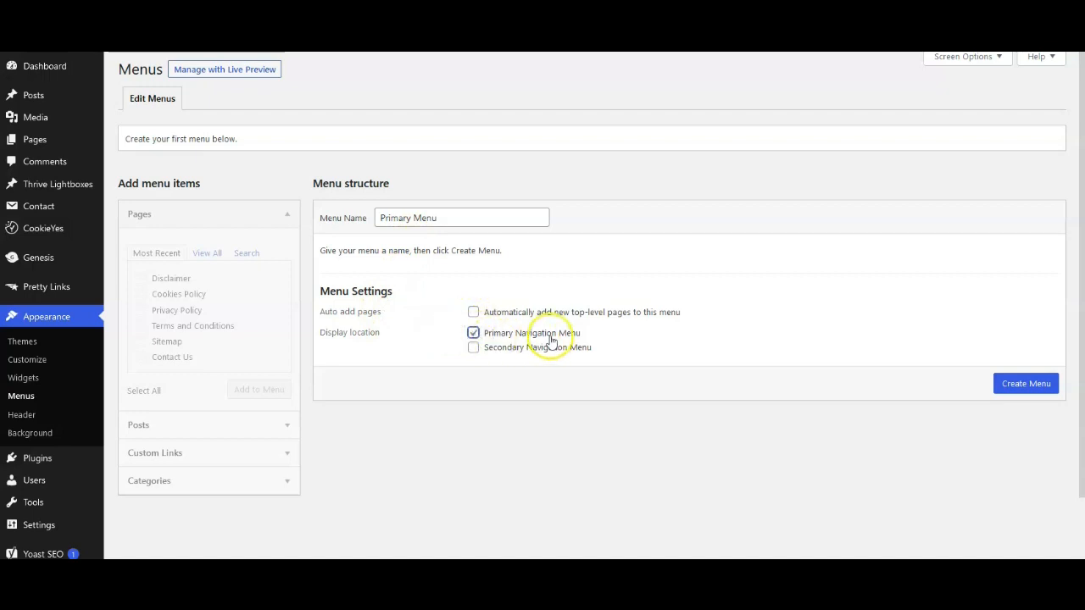
click(1022, 385)
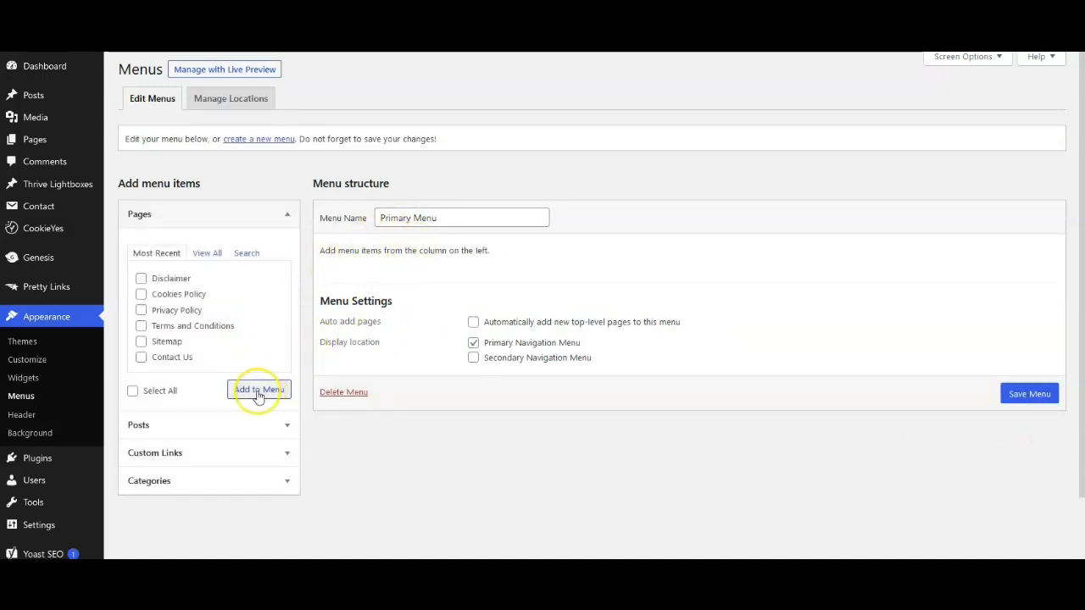
Step: Add the categories Best Exercise, Foods to Avoid, Fruits to Avoid, Symptoms and Vegetables to Avoid to the Primary Menu
click(147, 488)
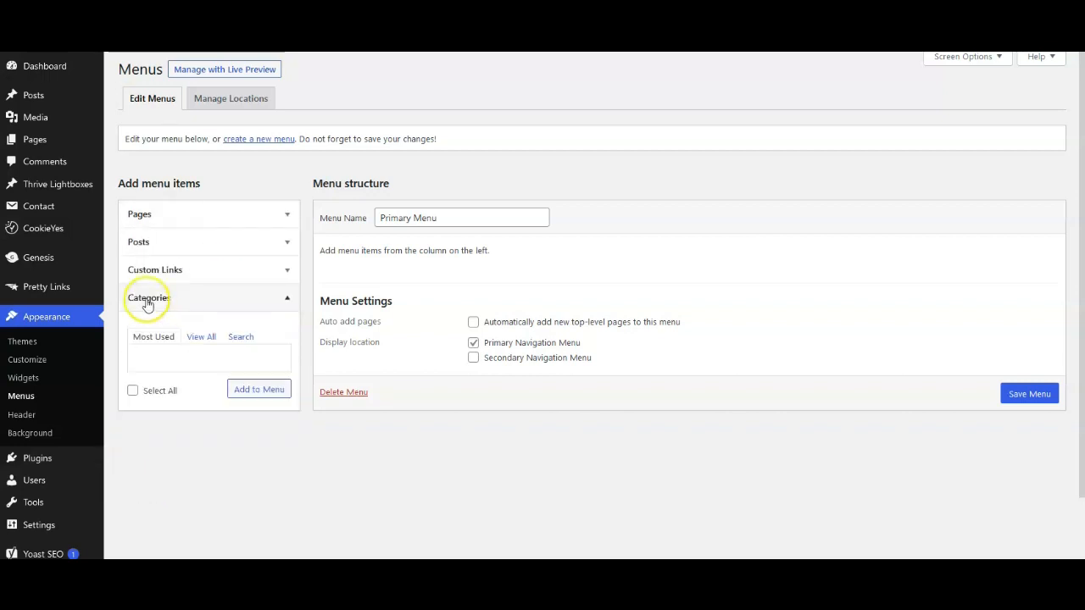
click(199, 337)
click(140, 380)
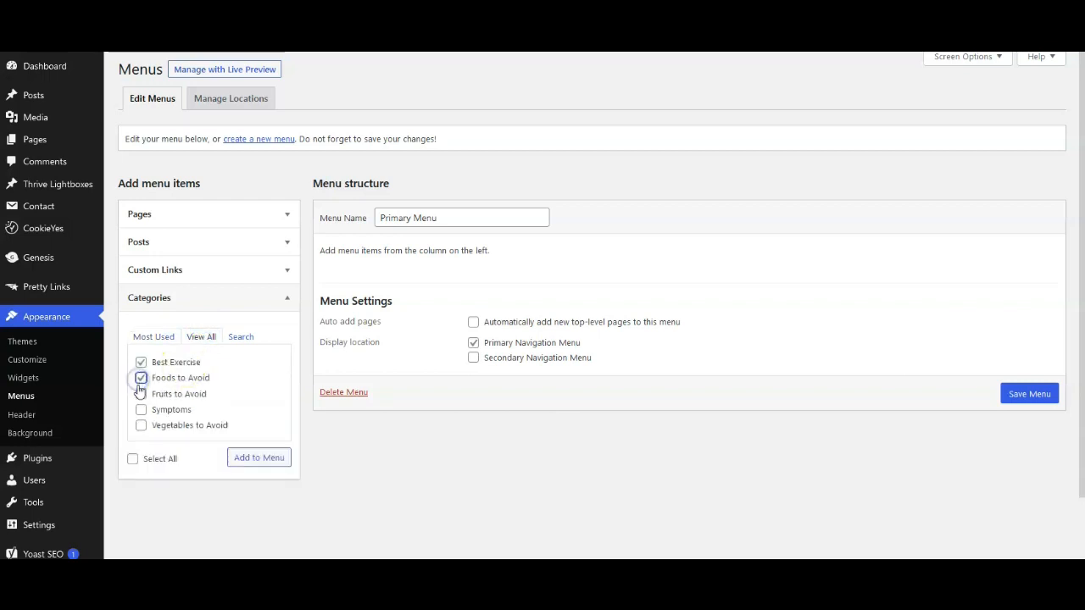
click(141, 428)
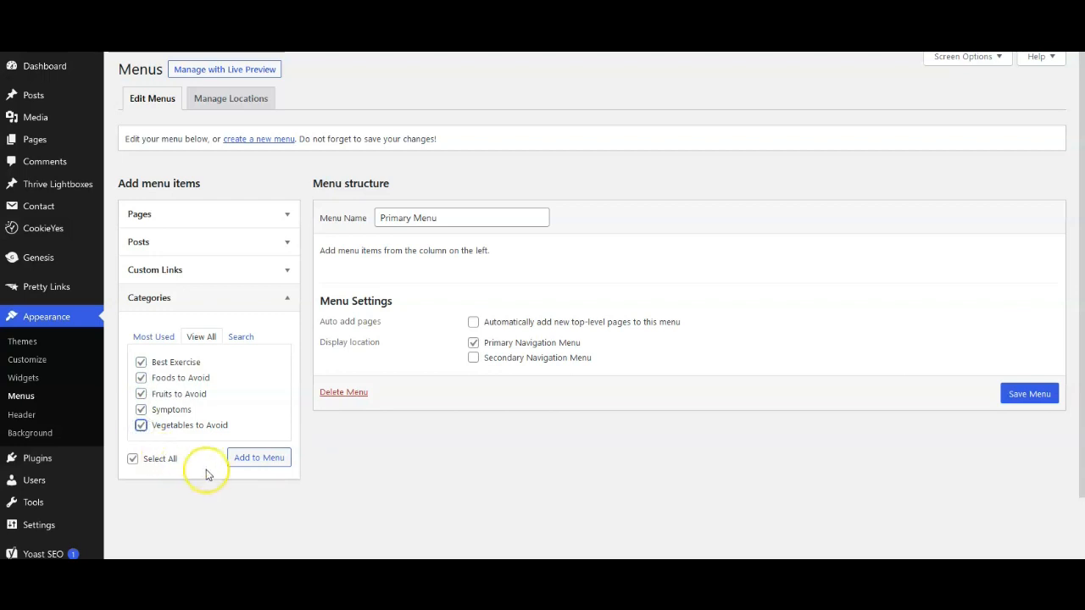
click(250, 459)
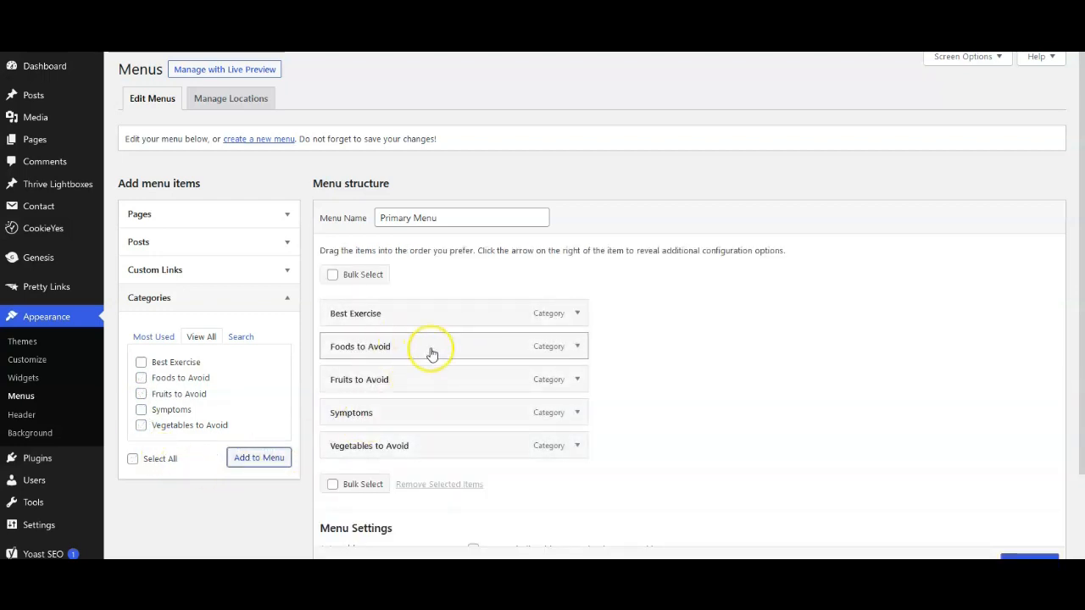
Step: Move the Symptoms item to the first position in the Primary Menu and save the menu
scroll(721, 360, down, 2)
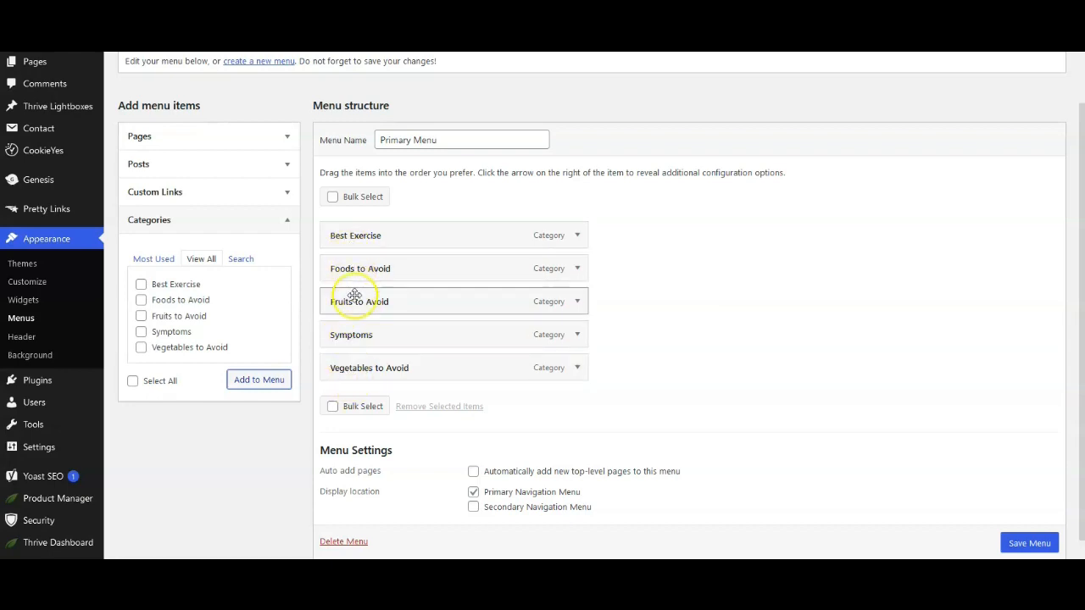
mouse_move(348, 271)
mouse_down()
mouse_move(364, 226)
mouse_move(346, 213)
mouse_move(339, 265)
mouse_up()
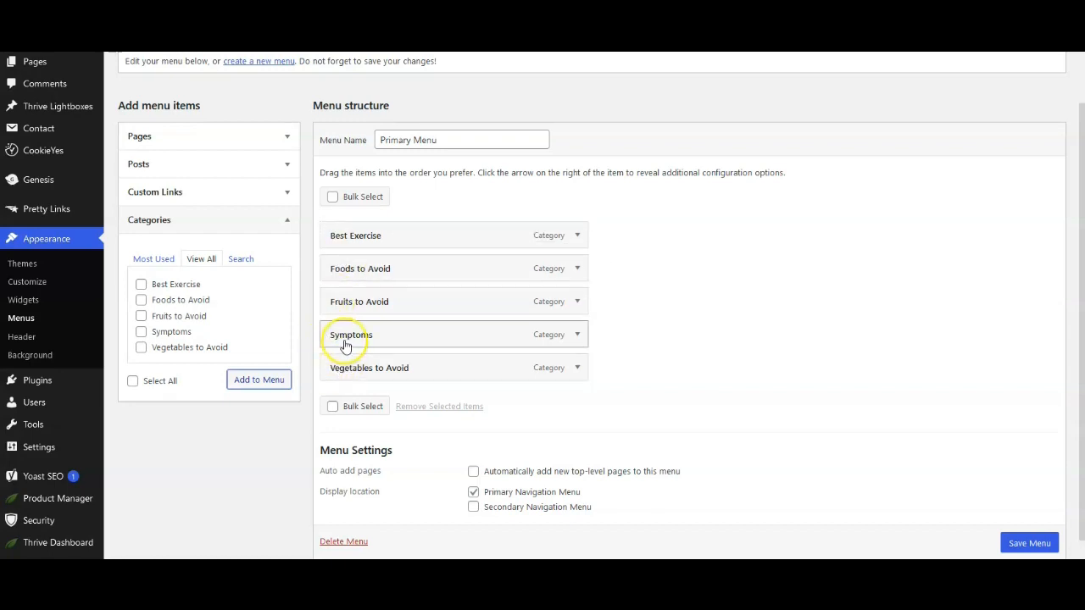
drag(345, 346, 346, 241)
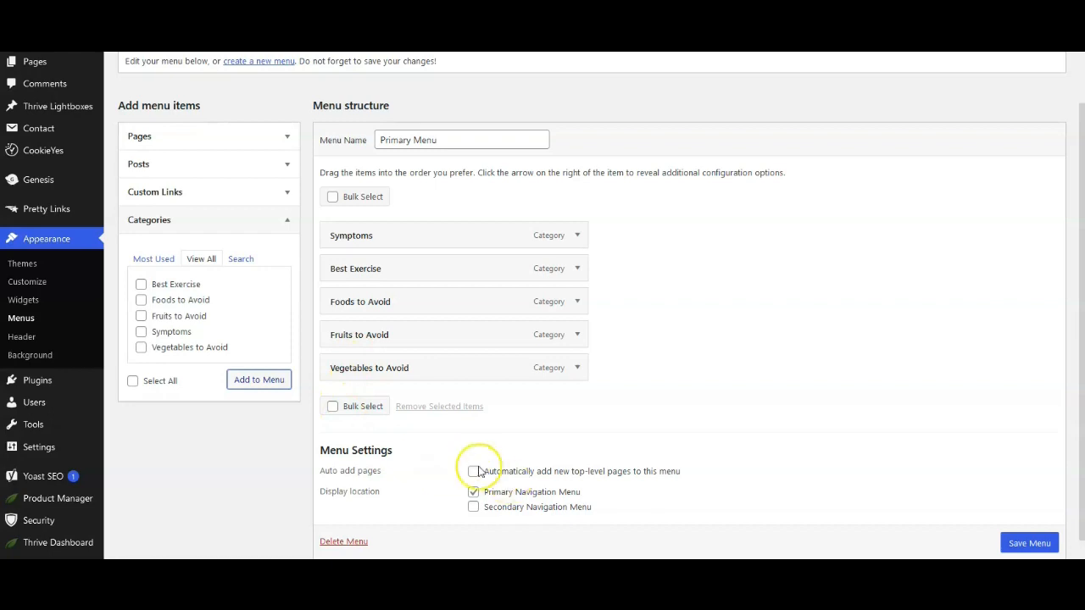
scroll(1026, 549, down, 1)
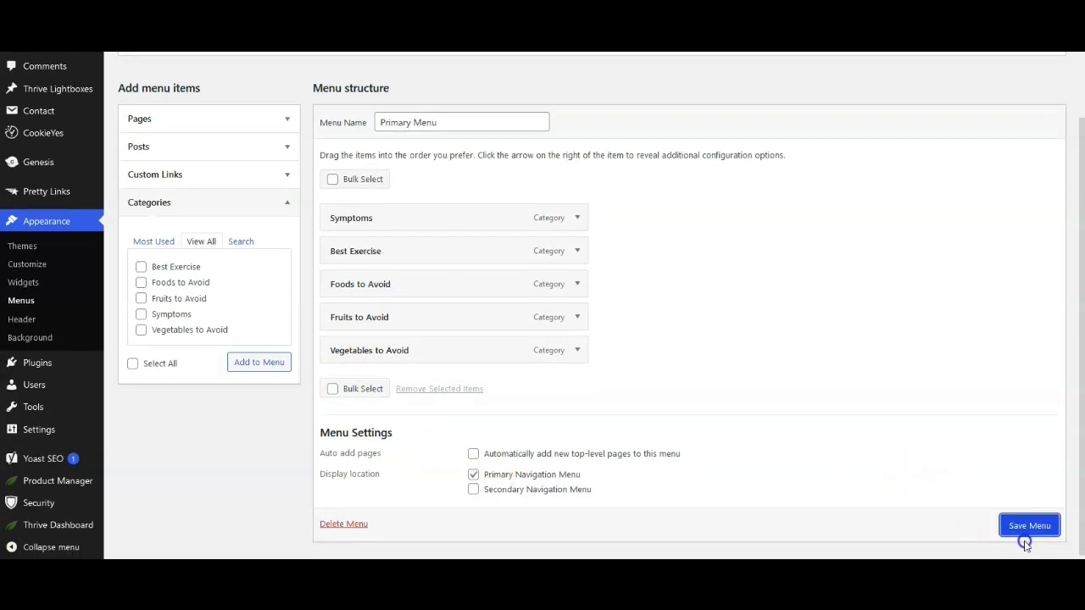
click(1024, 528)
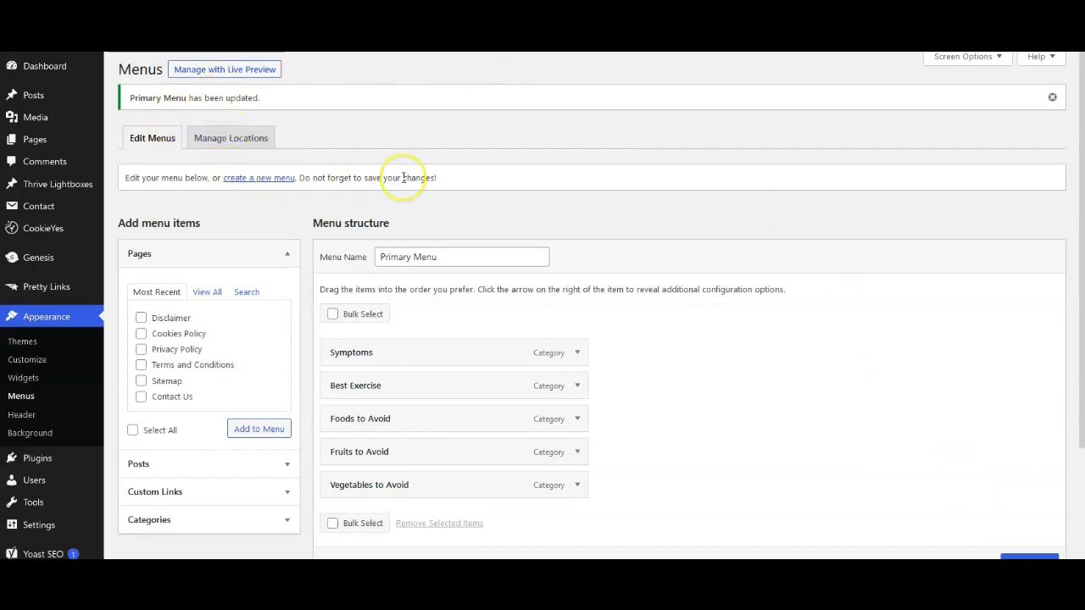
Step: Switch to the site's front page and reload it to check the navigation menu
key(ctrl+Tab)
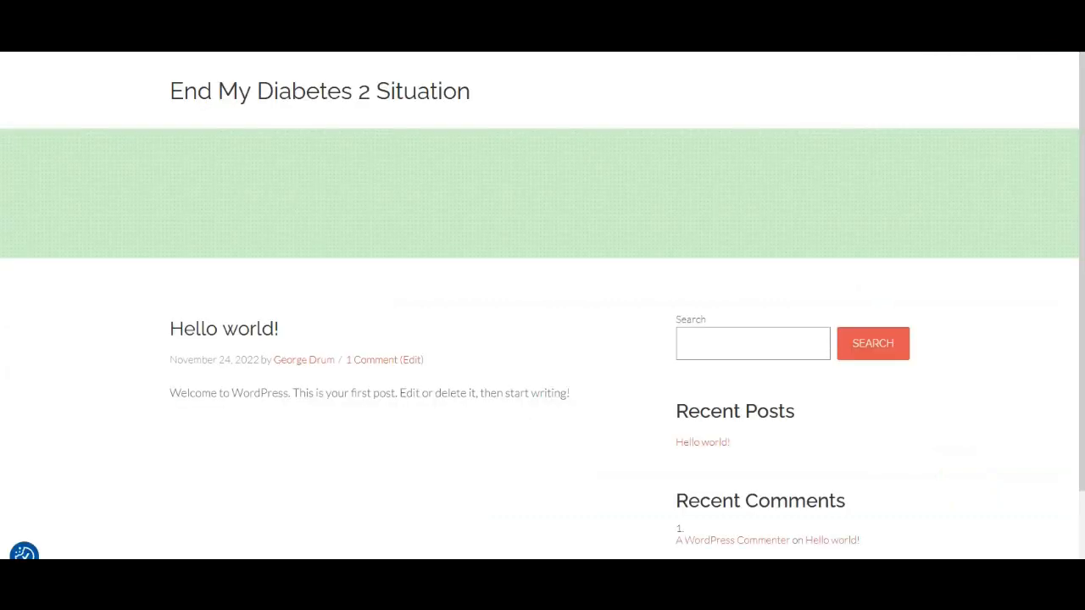
right_click(955, 6)
click(975, 12)
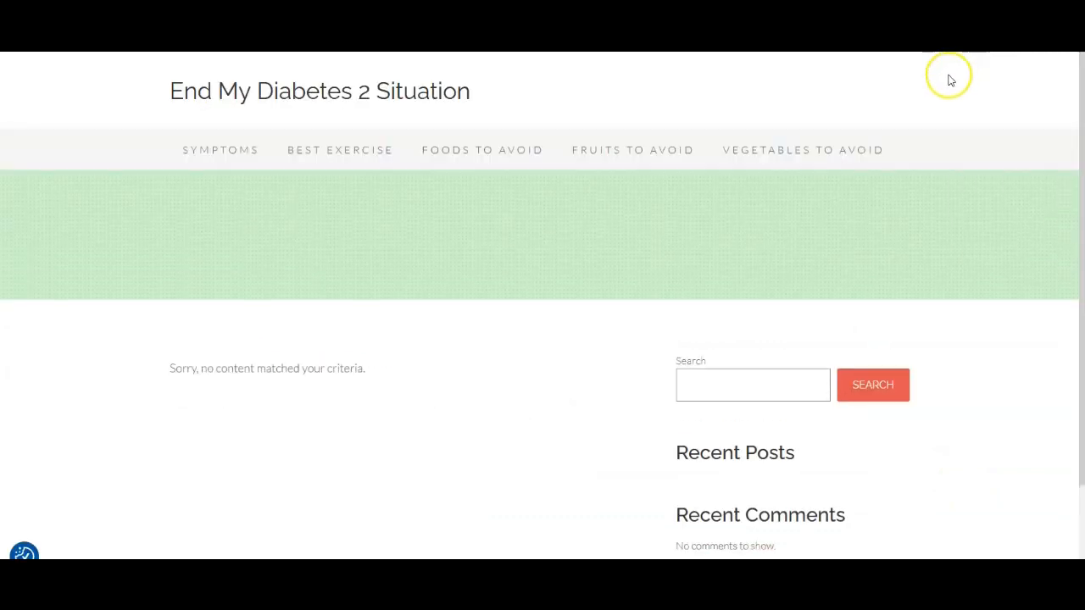